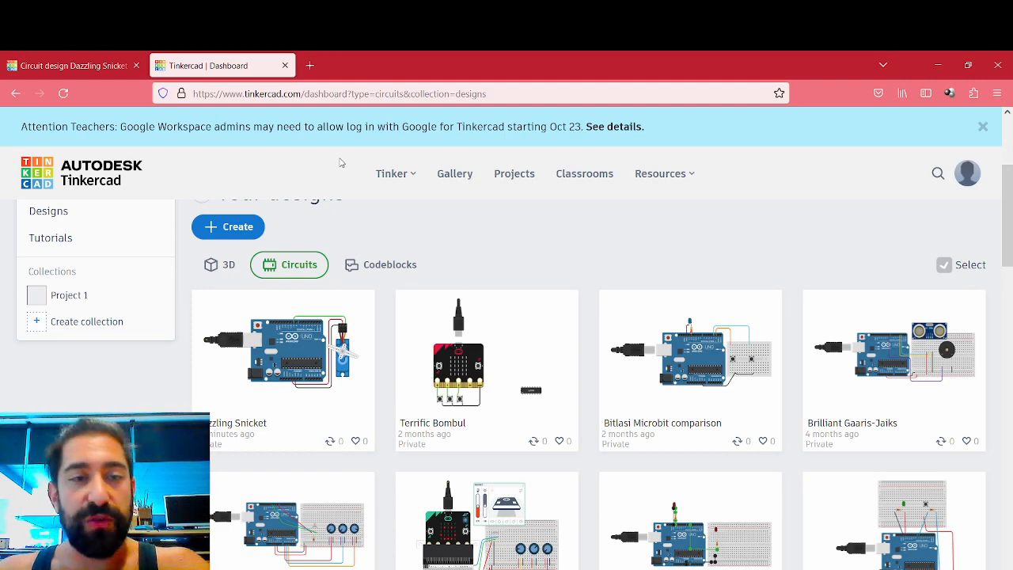
- Browse the 3D designs on the dashboard
scroll(285, 261, up, 3)
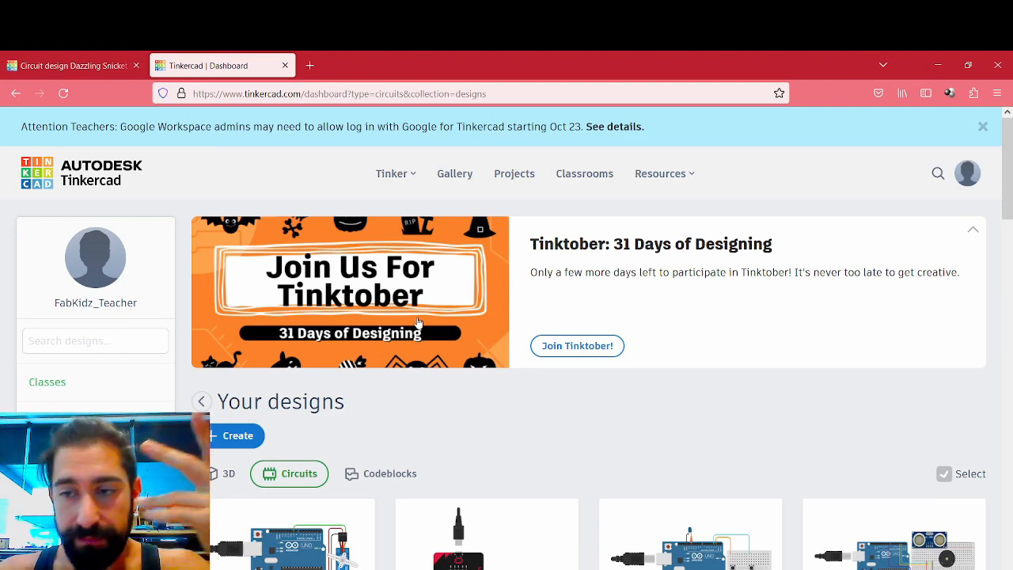
scroll(248, 449, down, 2)
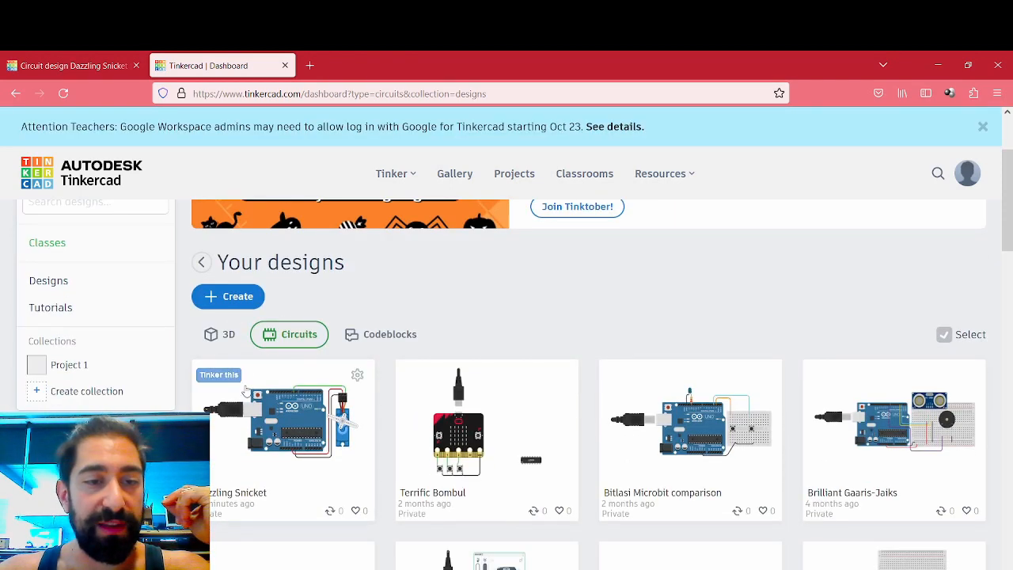
click(220, 335)
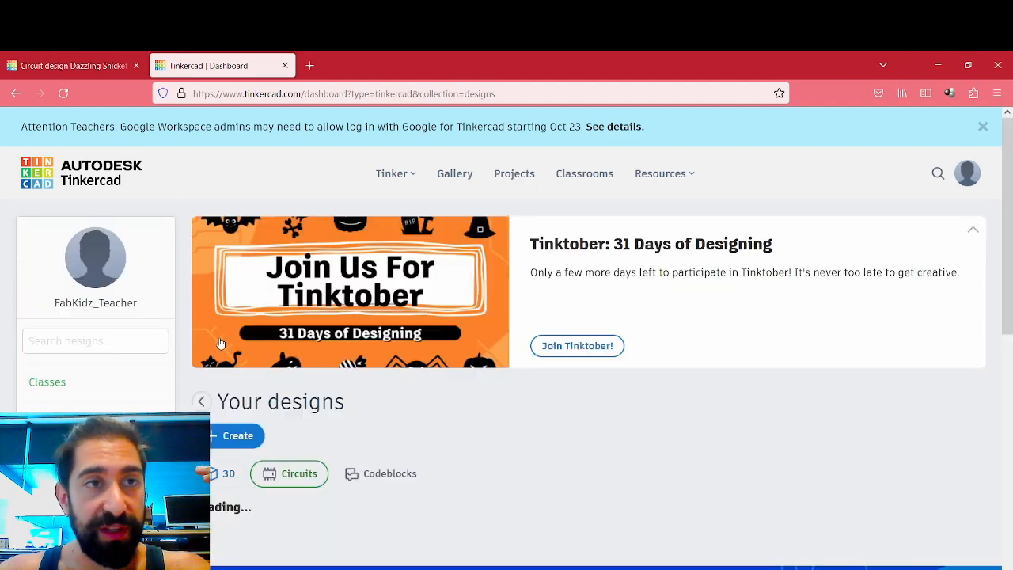
scroll(265, 316, down, 2)
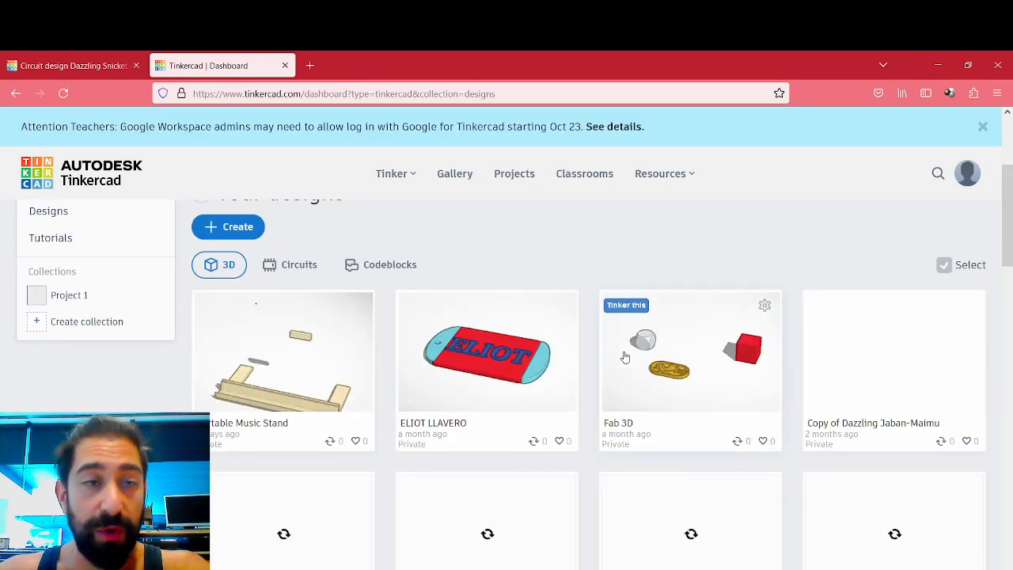
scroll(625, 357, down, 2)
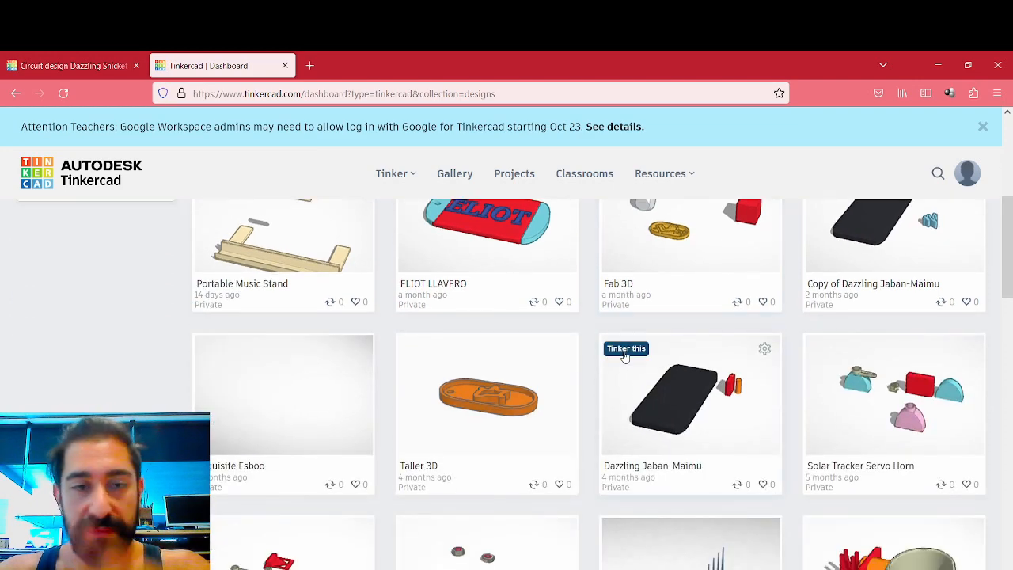
scroll(625, 358, up, 2)
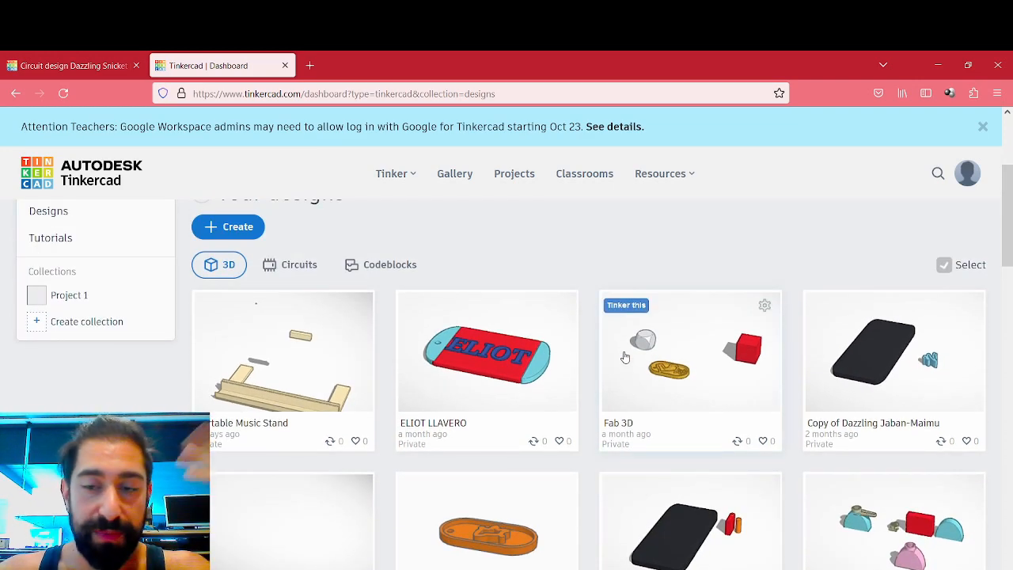
- Return to the circuit designs and create a new circuit
click(283, 267)
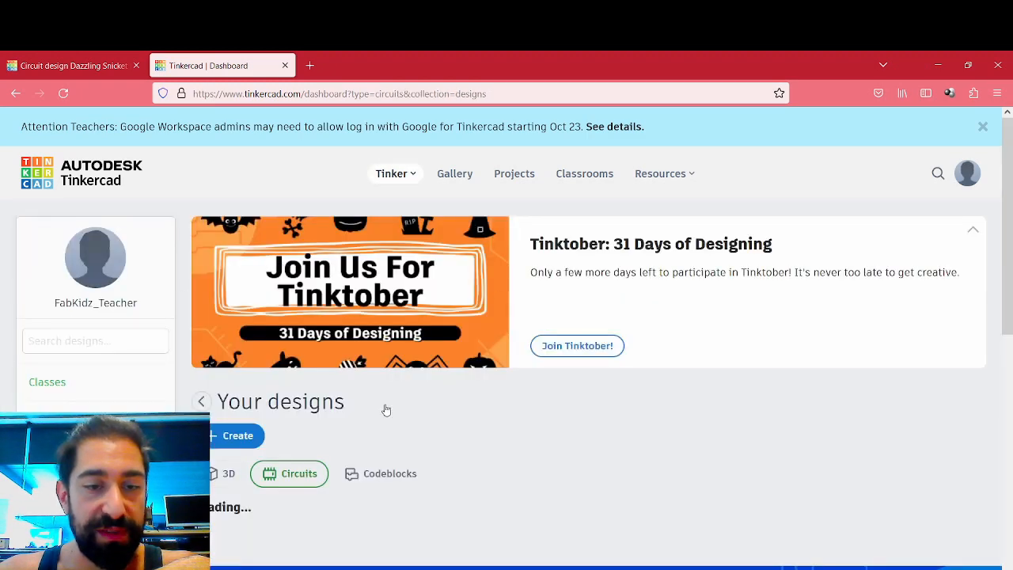
scroll(479, 410, down, 3)
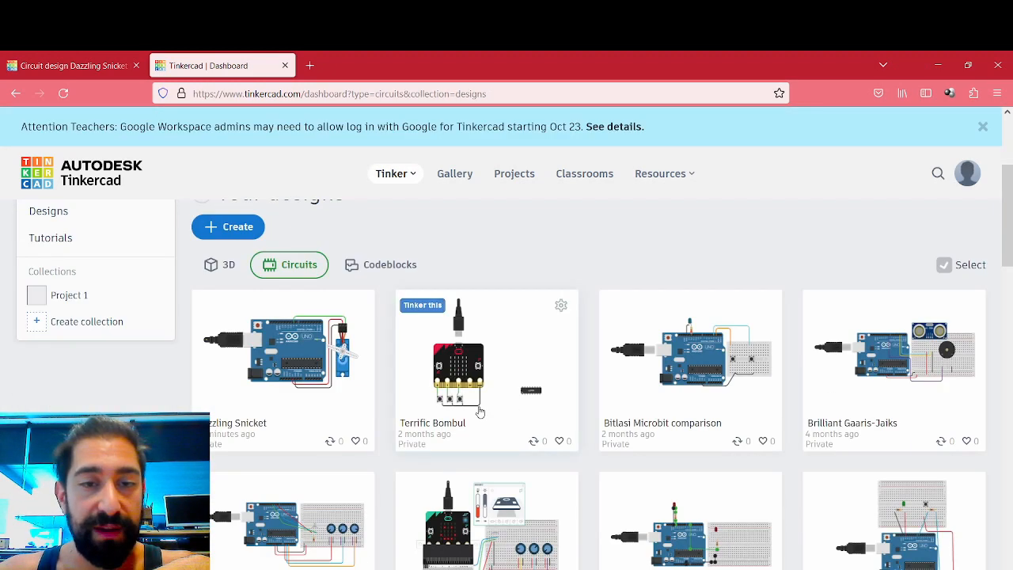
click(226, 225)
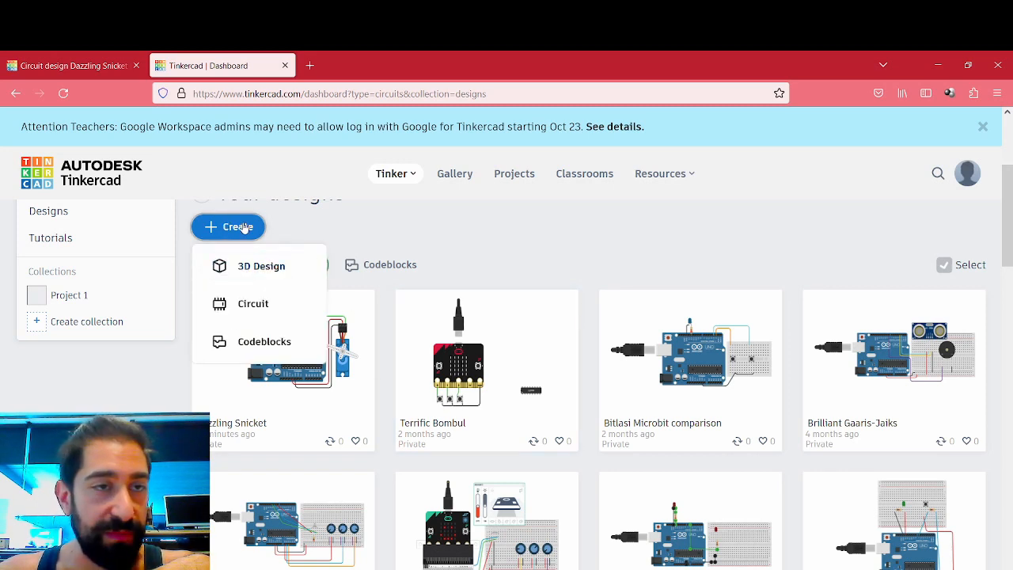
click(253, 303)
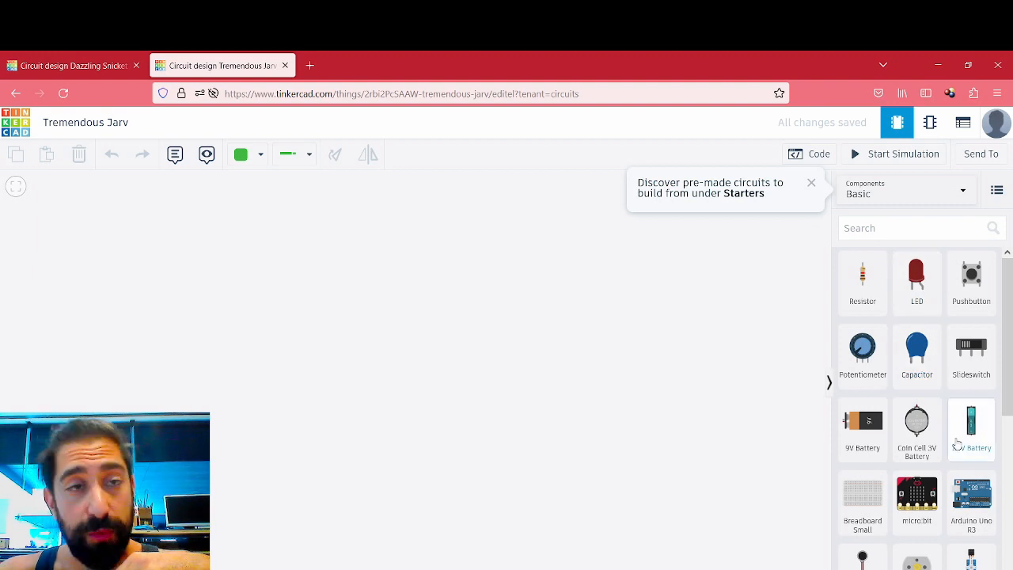
- Place an Arduino Uno R3 board in the middle of the empty workspace
scroll(940, 416, down, 2)
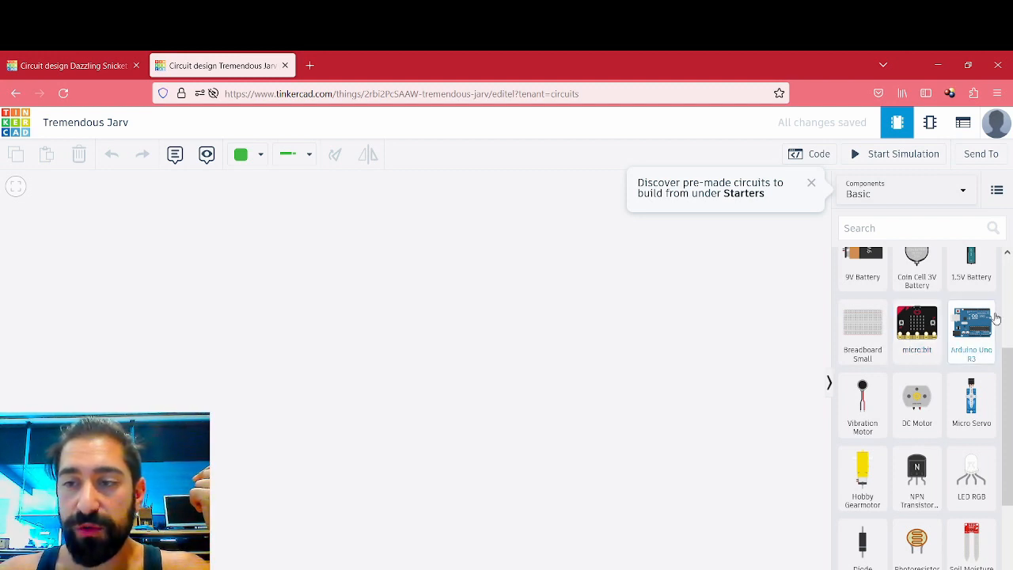
click(976, 326)
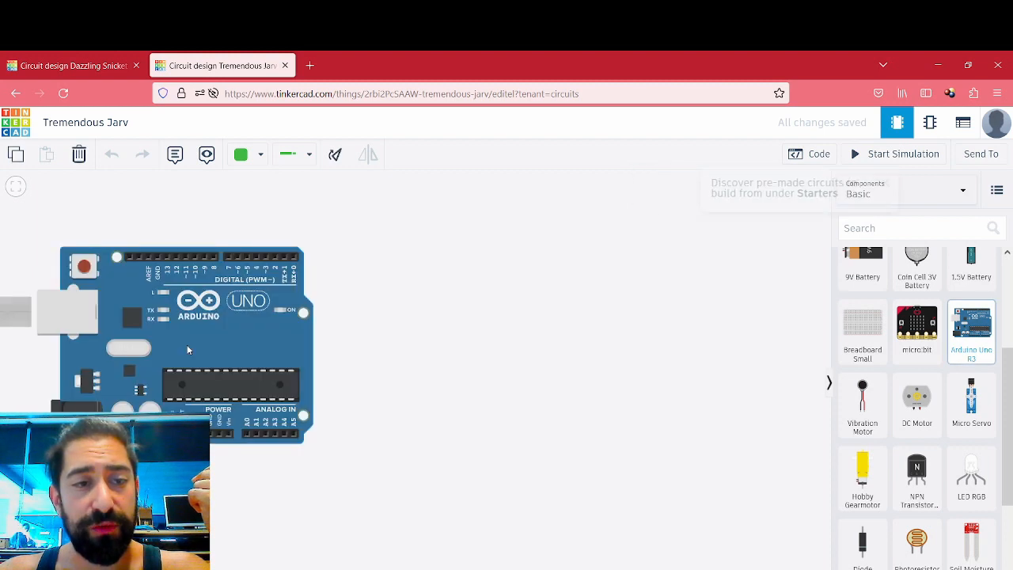
click(187, 344)
drag(221, 319, 397, 330)
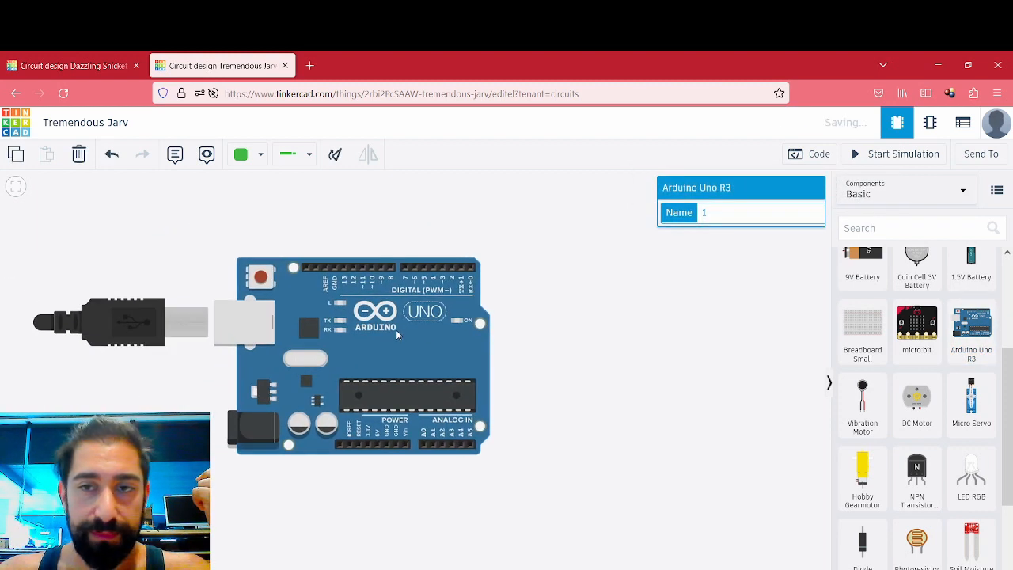
click(592, 343)
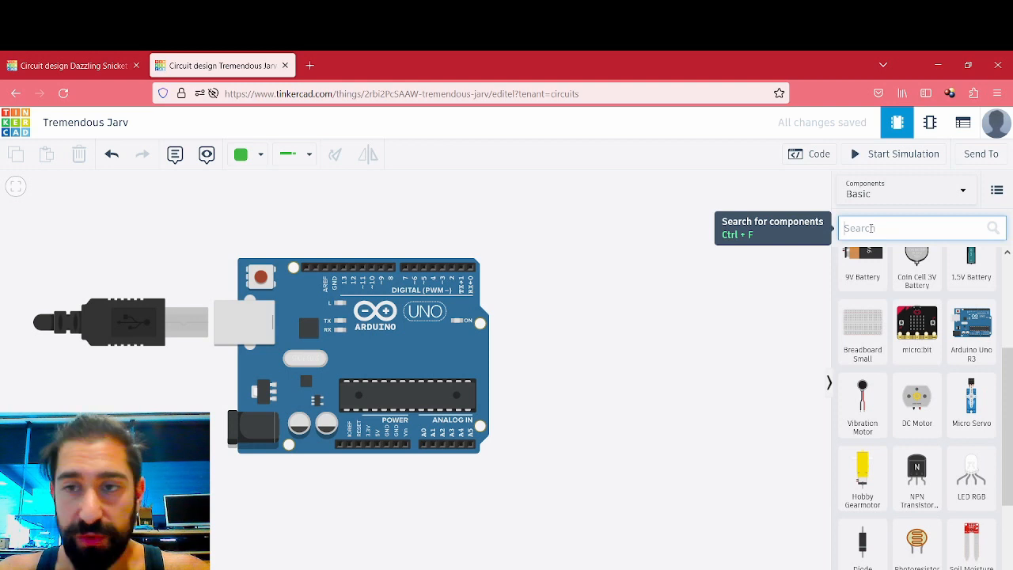
- Search the components for "servo" and place a Micro Servo beside the Arduino's lower right corner
text(servo)
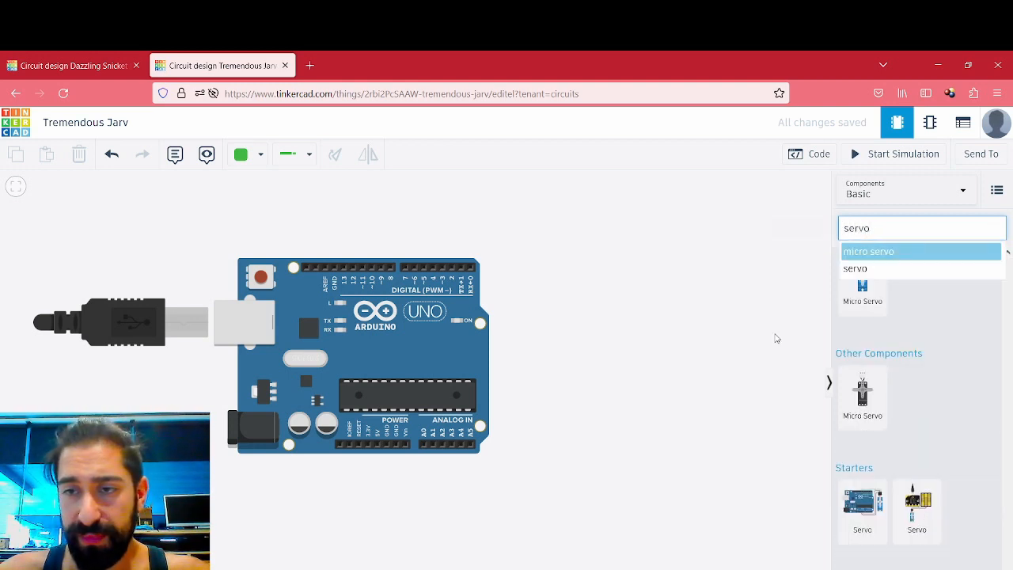
click(894, 264)
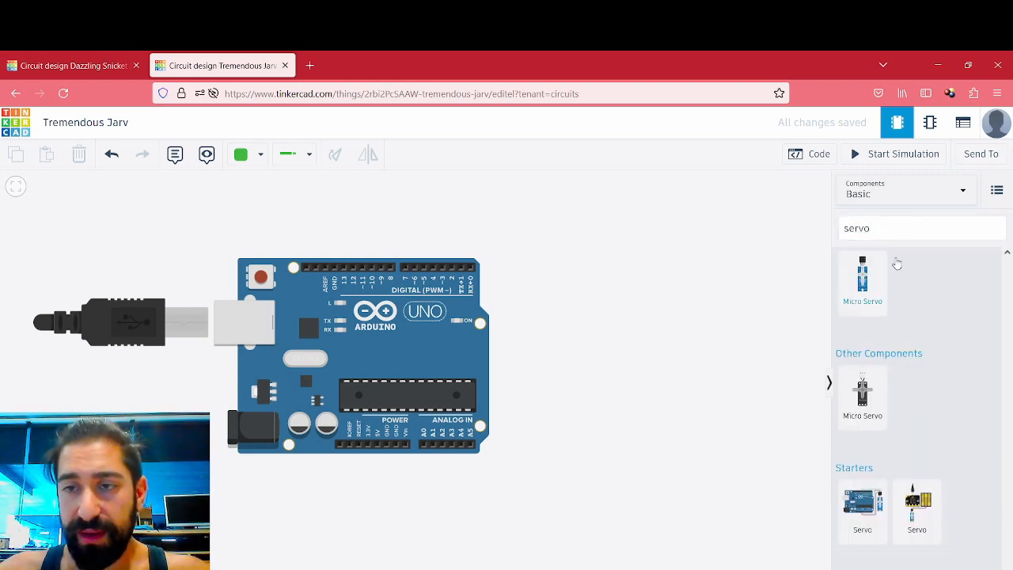
drag(862, 281, 557, 381)
click(585, 301)
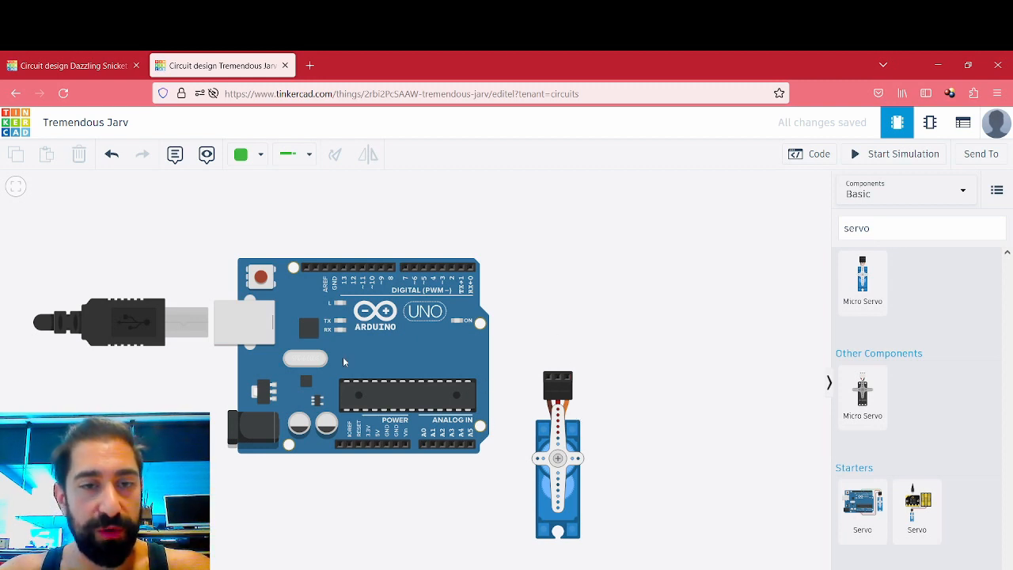
- Examine the Arduino's digital, power and analog pin headers up close, shifting the board slightly up and away from the servo
scroll(336, 285, up, 5)
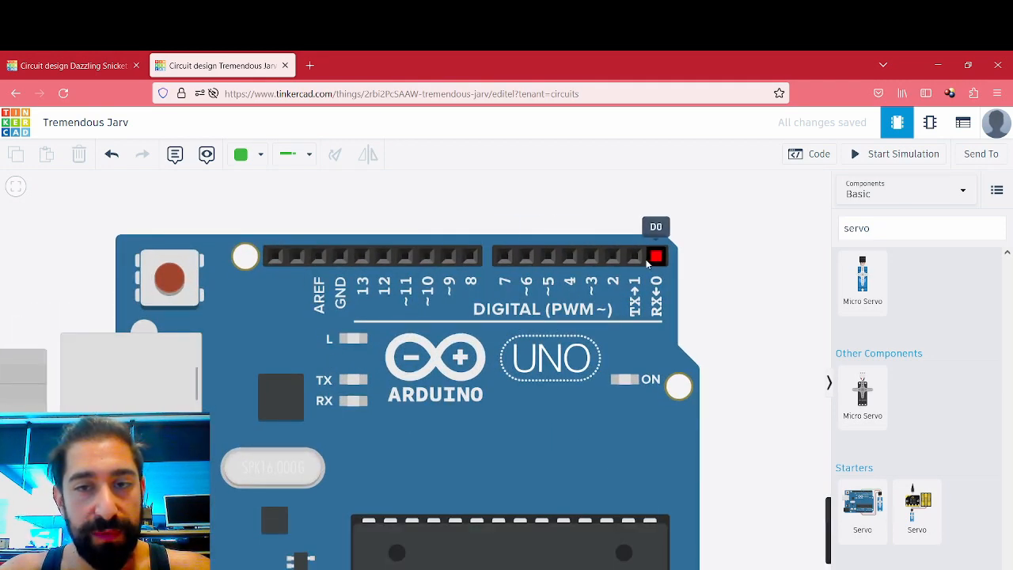
scroll(546, 356, down, 4)
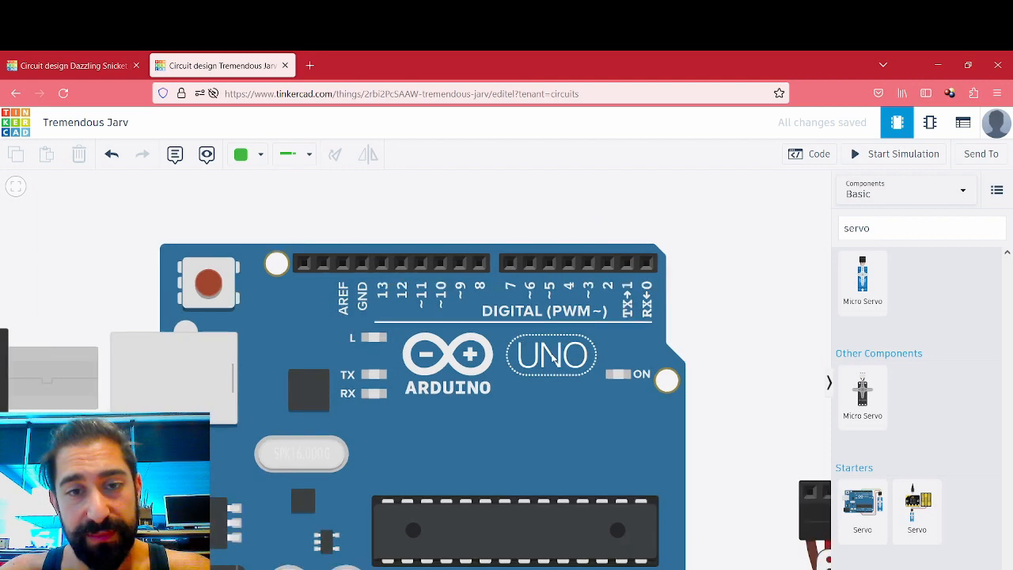
drag(478, 452, 434, 352)
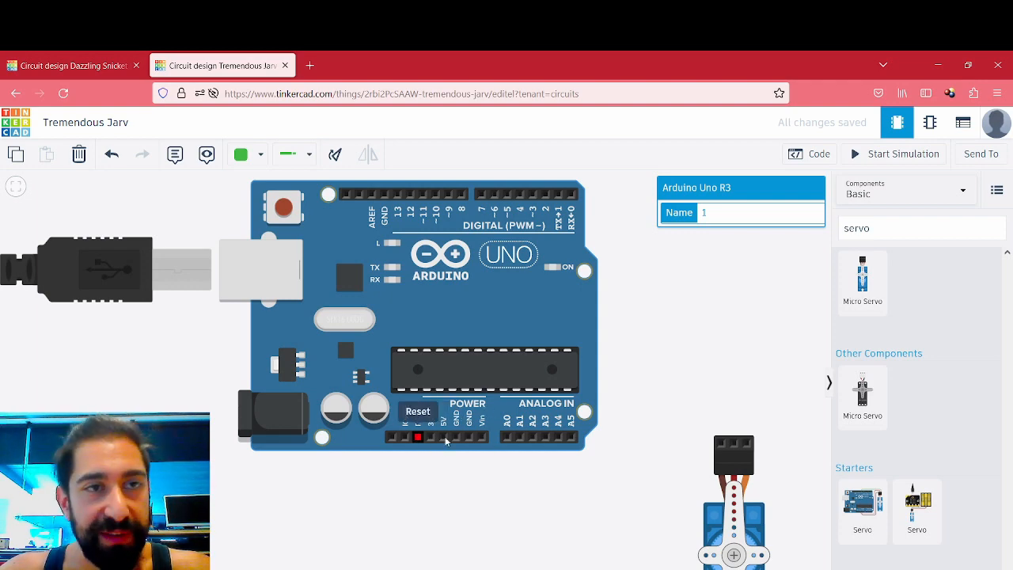
scroll(449, 442, up, 2)
scroll(449, 444, up, 2)
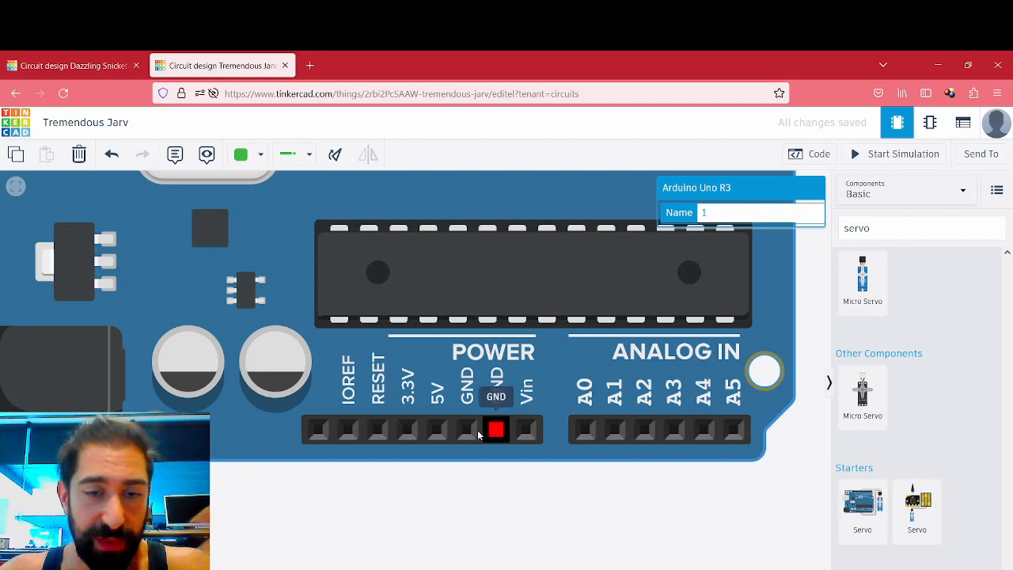
drag(421, 312, 526, 569)
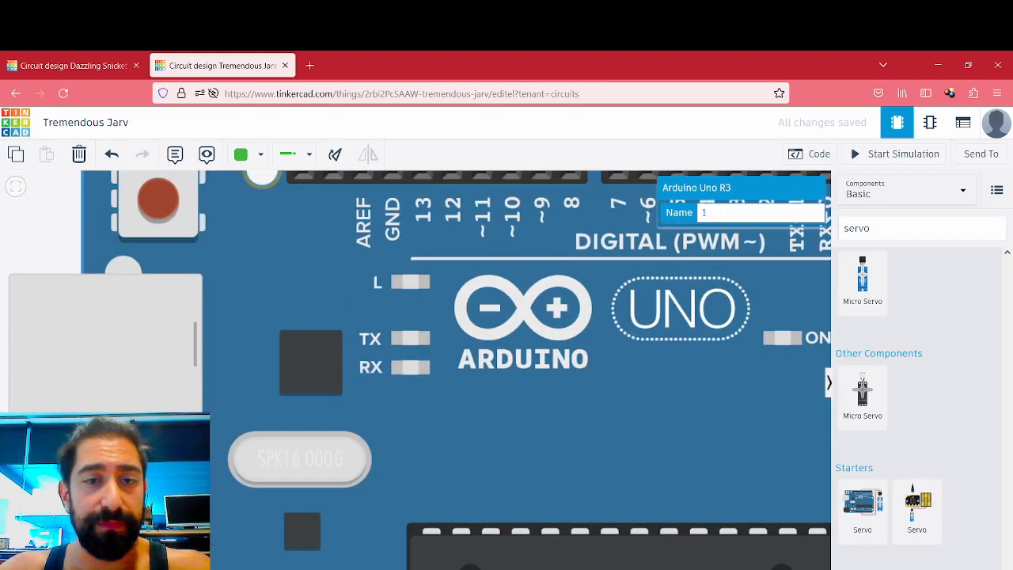
drag(471, 483, 394, 286)
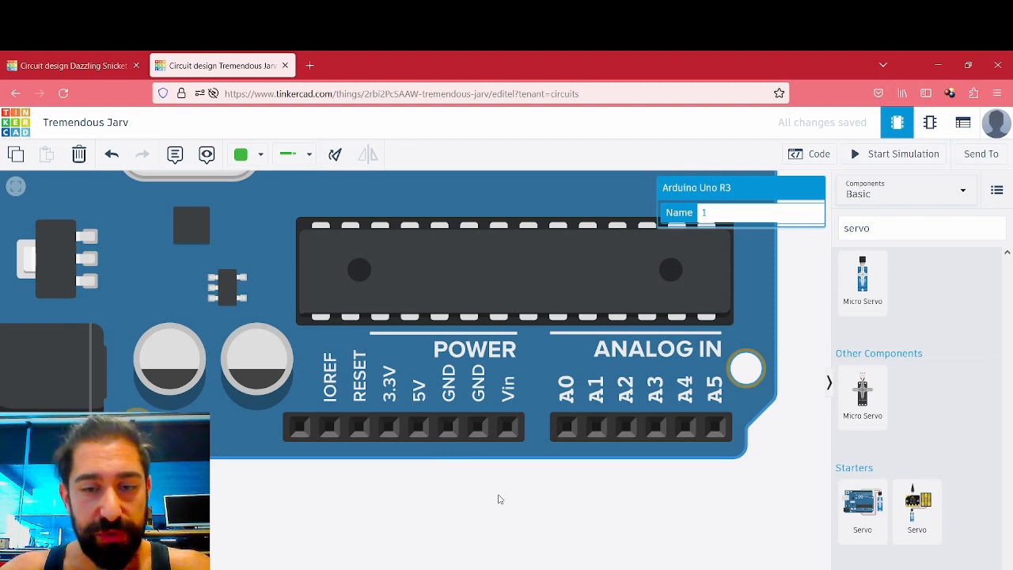
- Wire the servo's Ground pin to the Arduino's GND pin beside Vin, routed around below the board, and colour the wire black
scroll(497, 498, down, 4)
drag(456, 384, 446, 353)
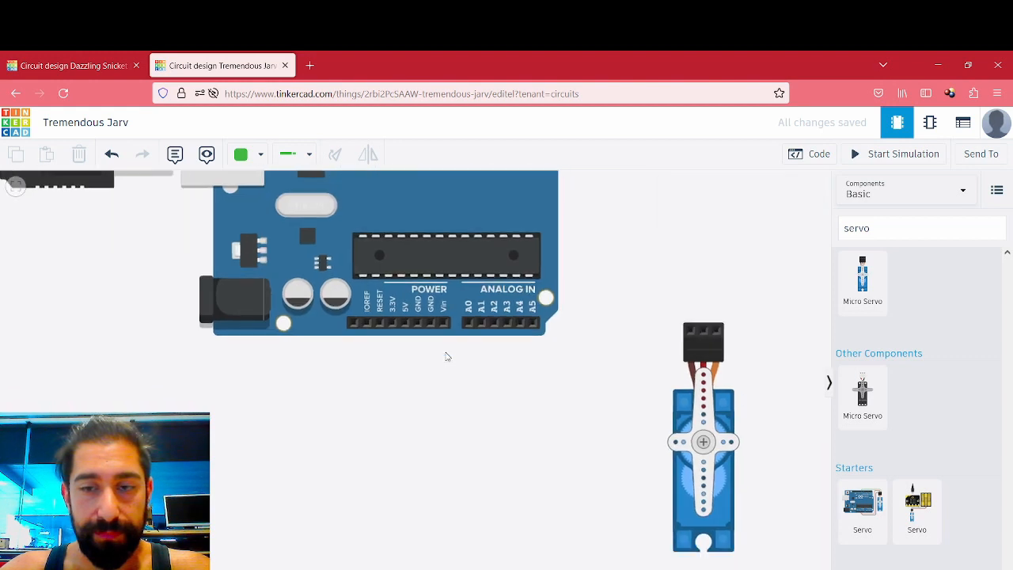
click(694, 333)
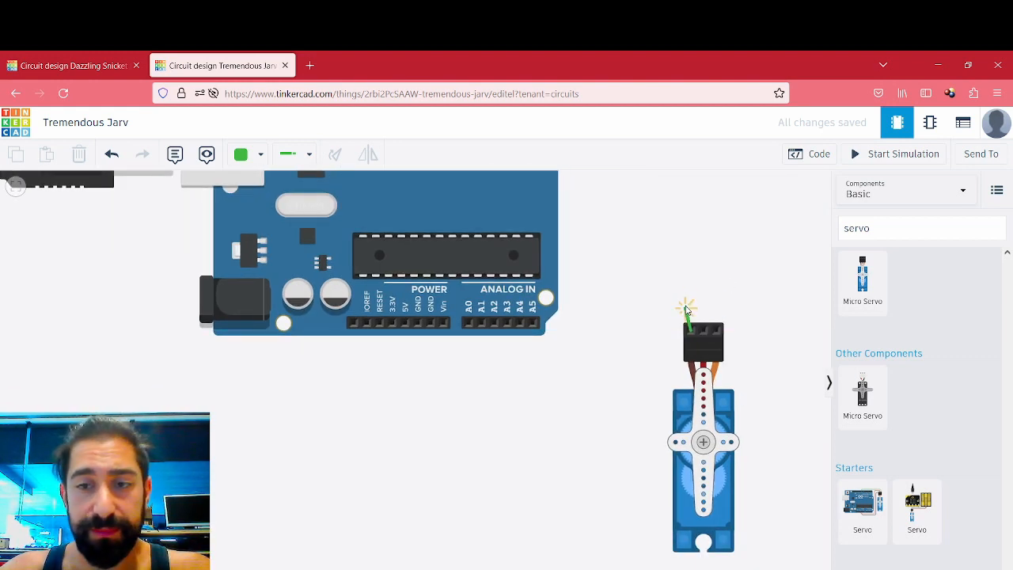
click(595, 293)
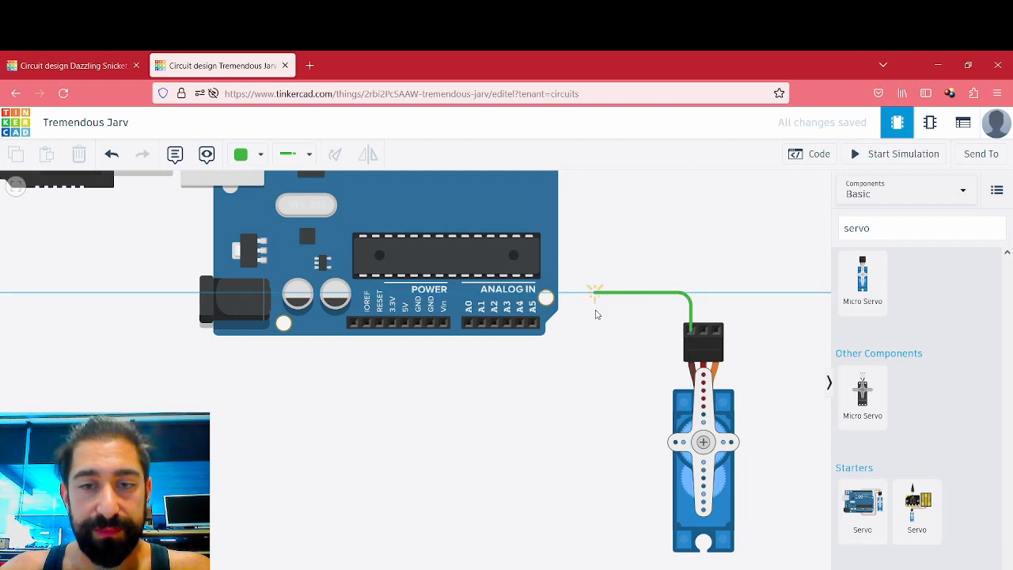
click(595, 385)
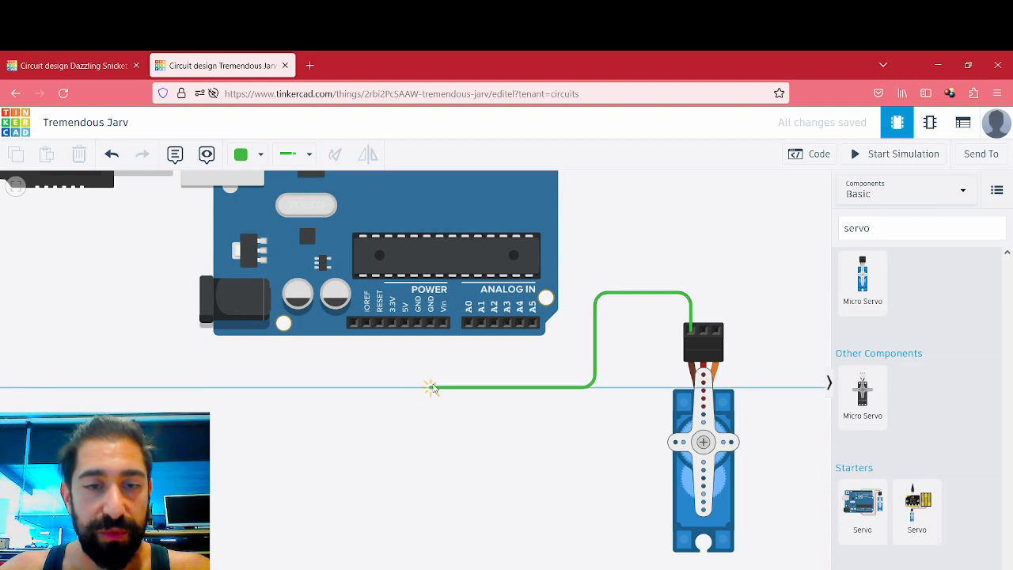
click(430, 387)
click(431, 324)
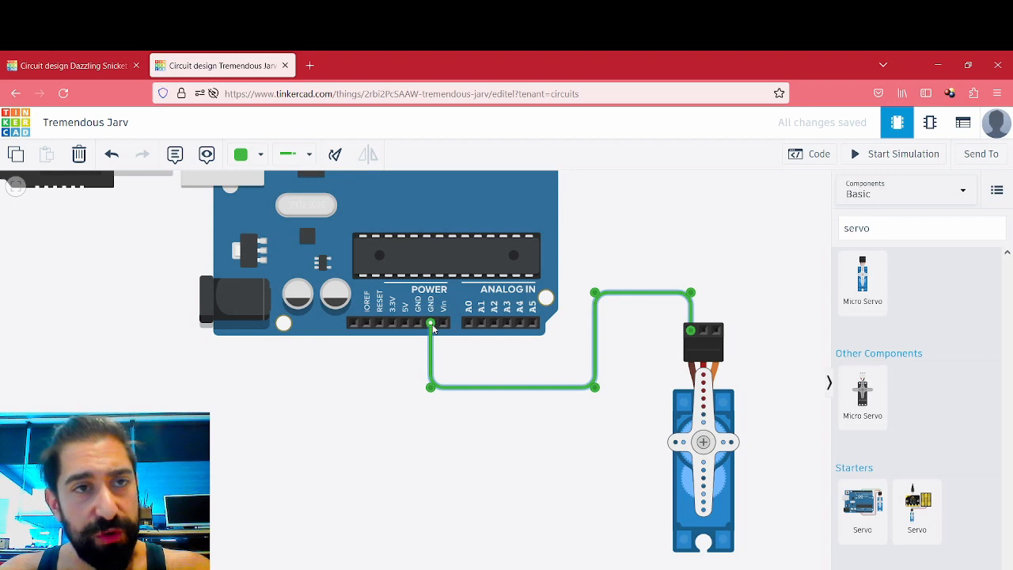
click(261, 155)
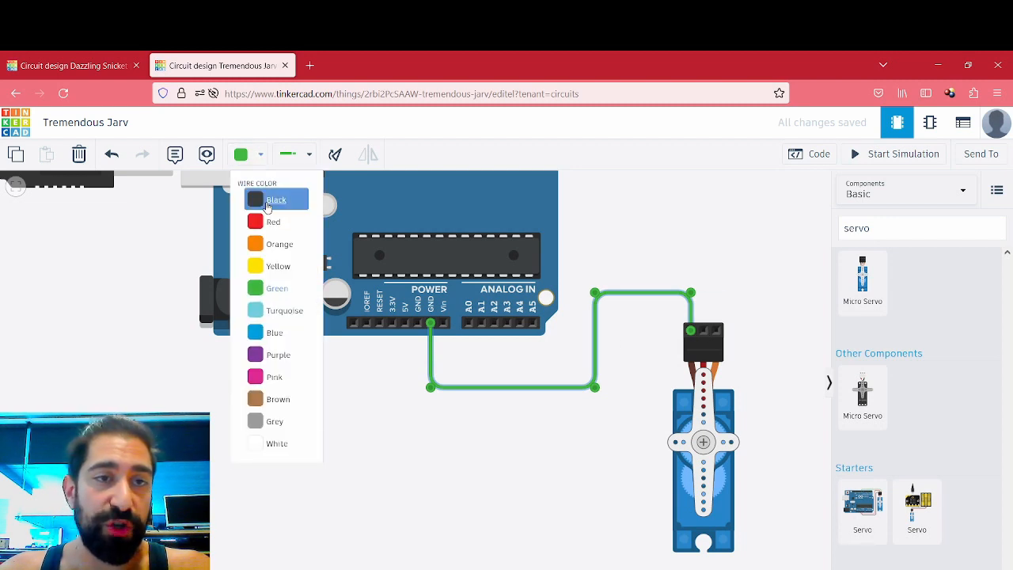
click(267, 202)
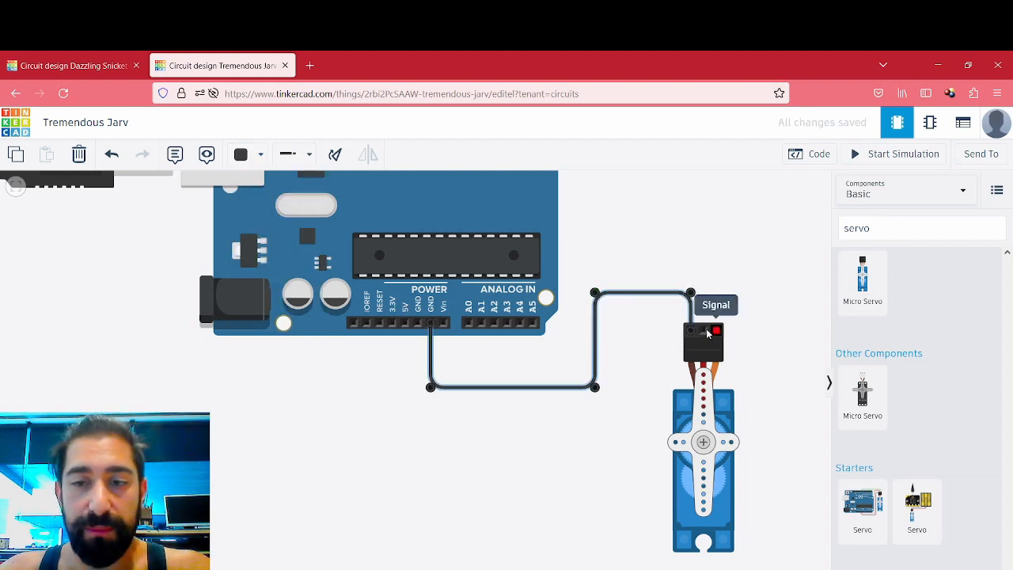
- Wire the servo's middle power pin to the Arduino's 5V pin, routing it parallel to the black ground wire
click(708, 333)
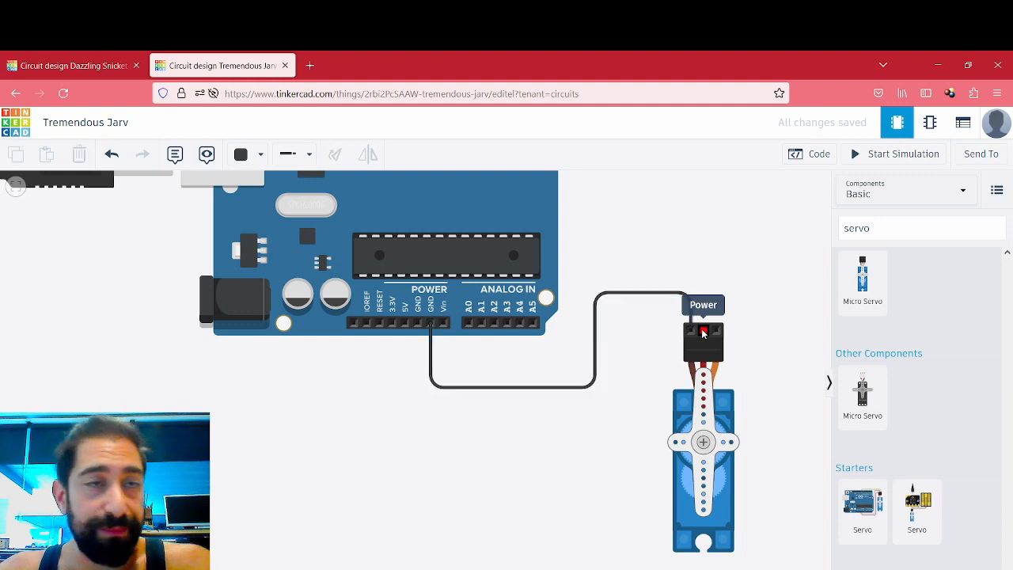
click(702, 288)
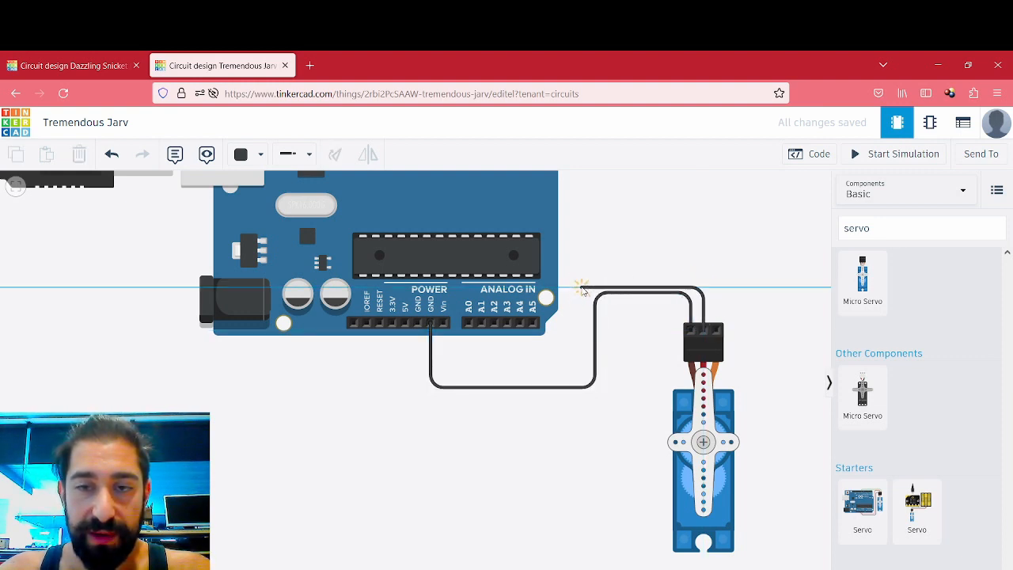
click(580, 289)
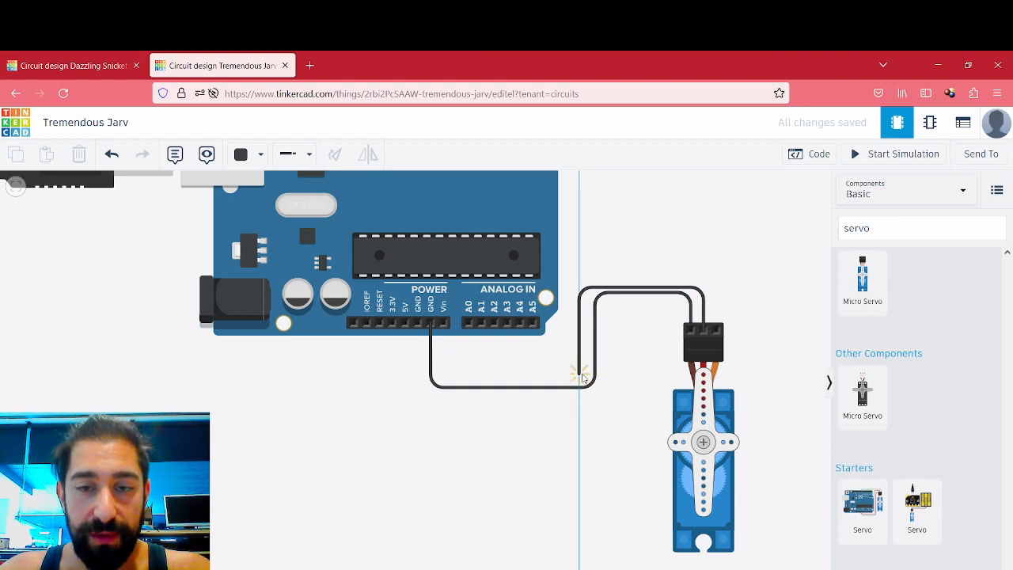
click(580, 373)
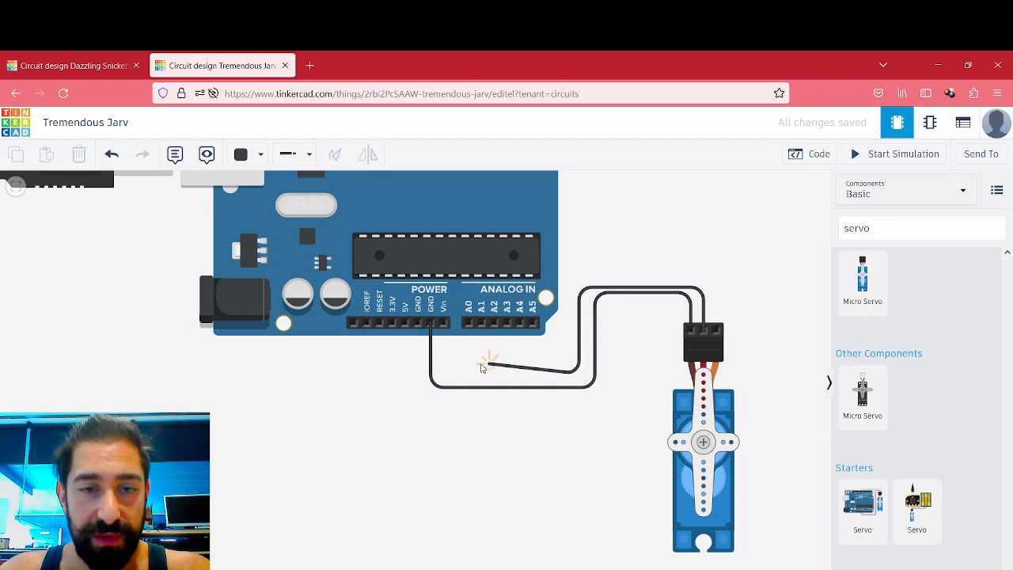
click(405, 373)
click(405, 325)
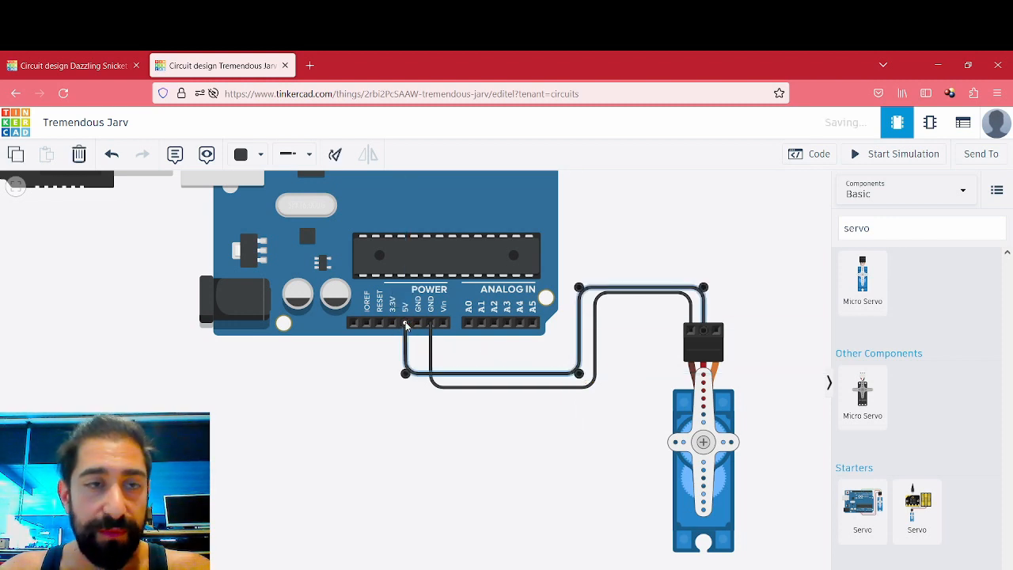
- Colour the wire between the servo's power pin and the Arduino's 5V pin red
click(261, 155)
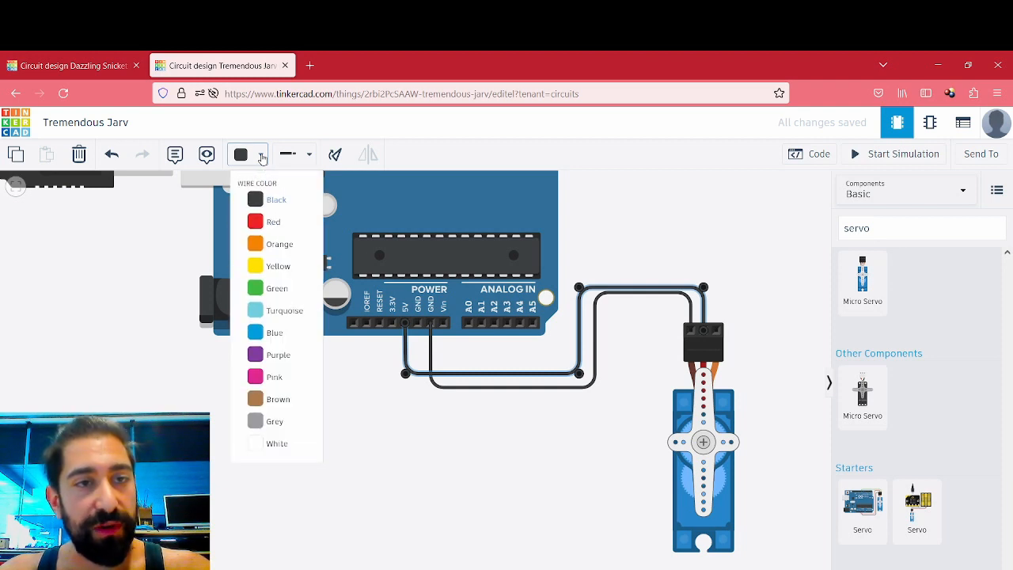
click(270, 224)
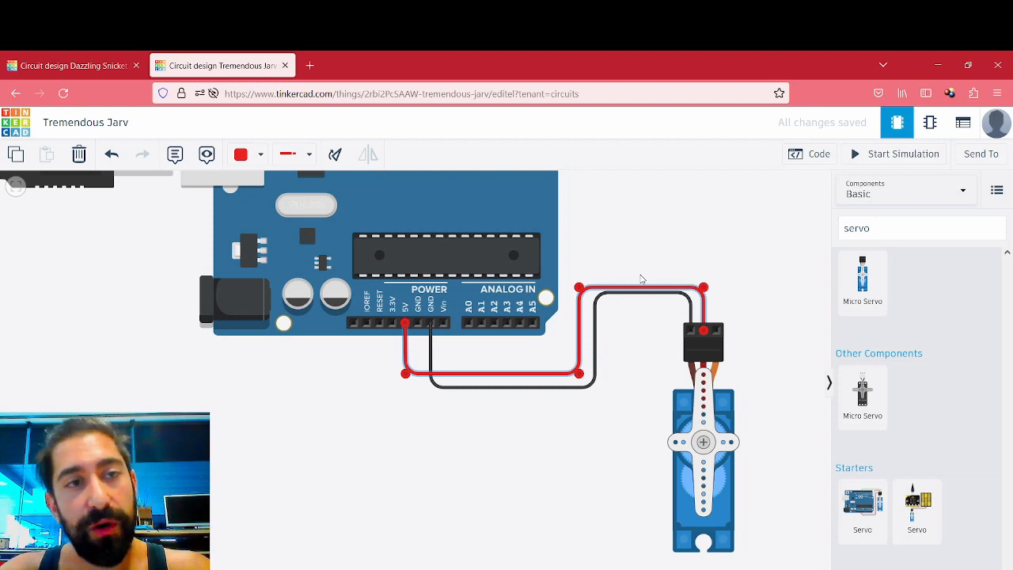
- Wire the servo's signal pin straight to the Arduino's digital pin D9 and colour the wire green
click(720, 332)
click(726, 229)
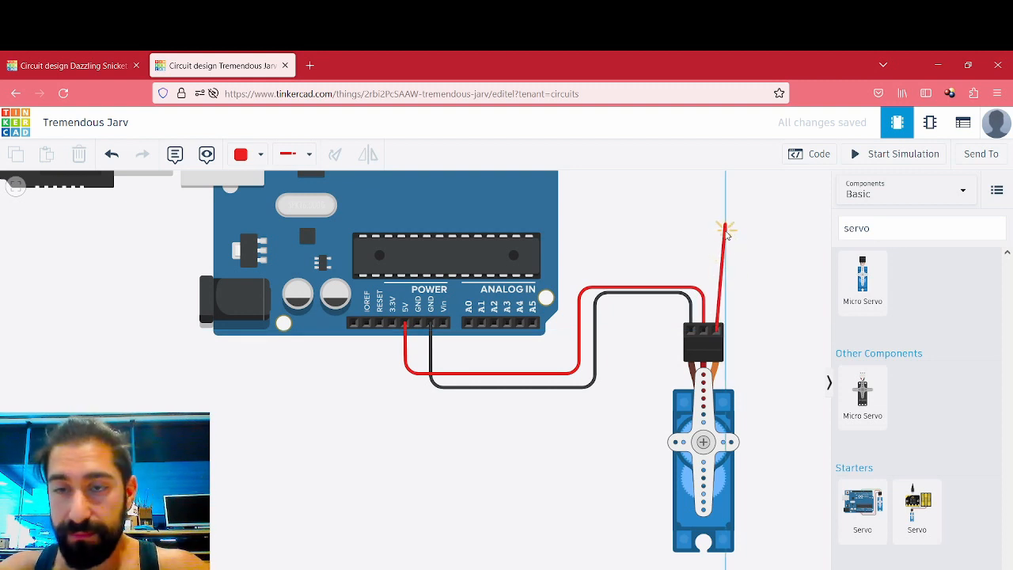
scroll(643, 202, down, 5)
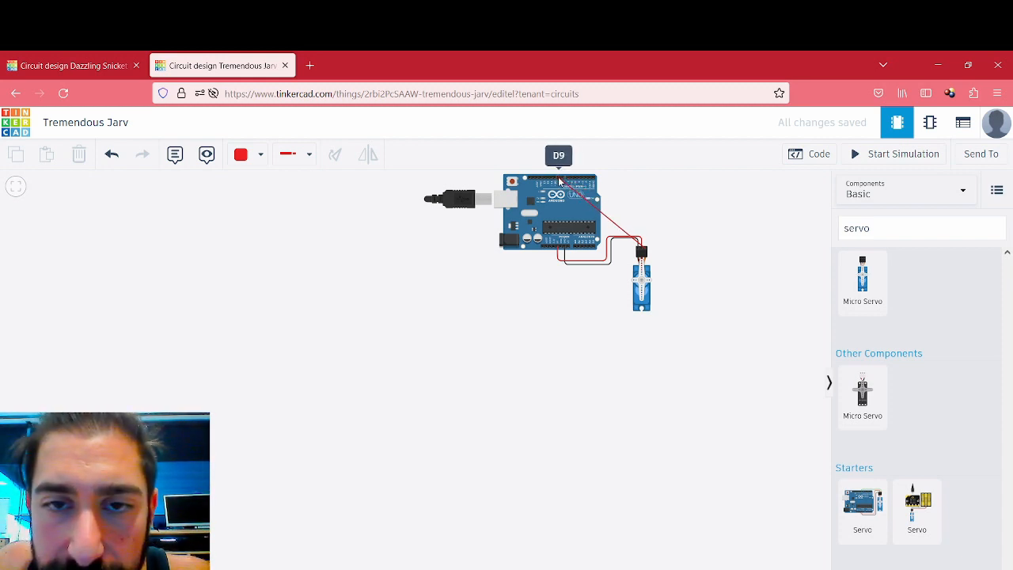
click(559, 179)
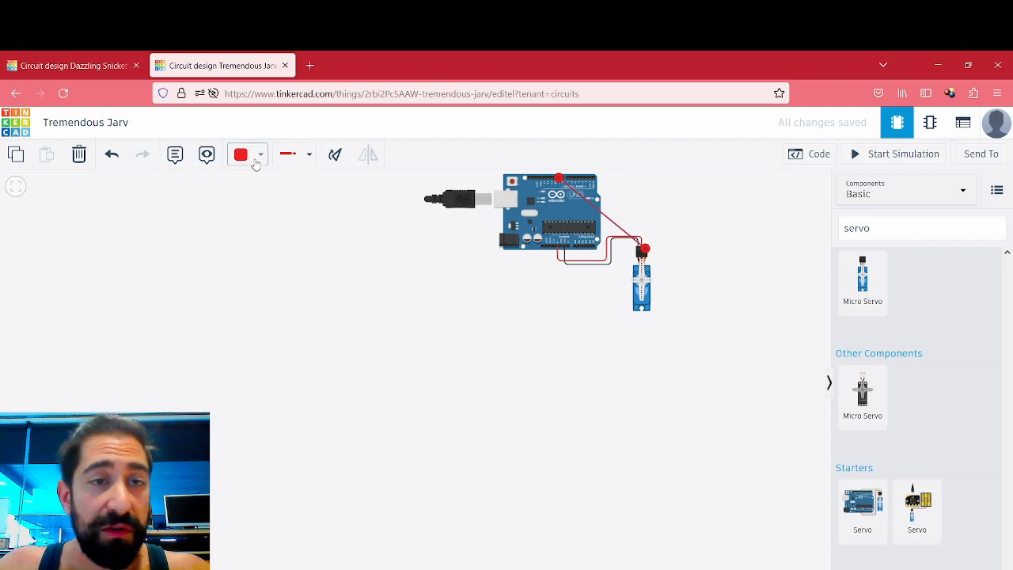
click(260, 155)
click(277, 288)
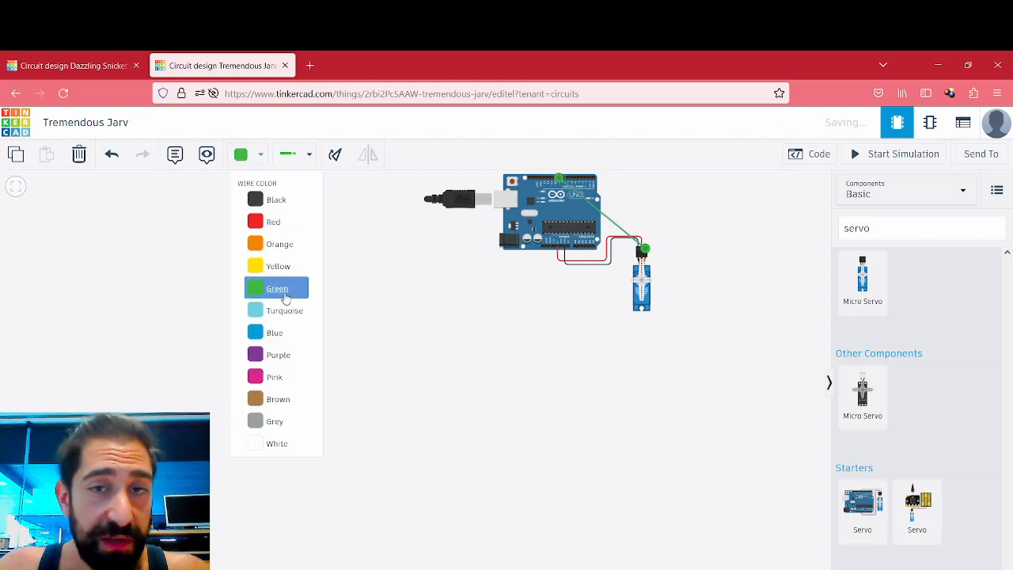
drag(616, 191, 621, 192)
scroll(500, 266, up, 6)
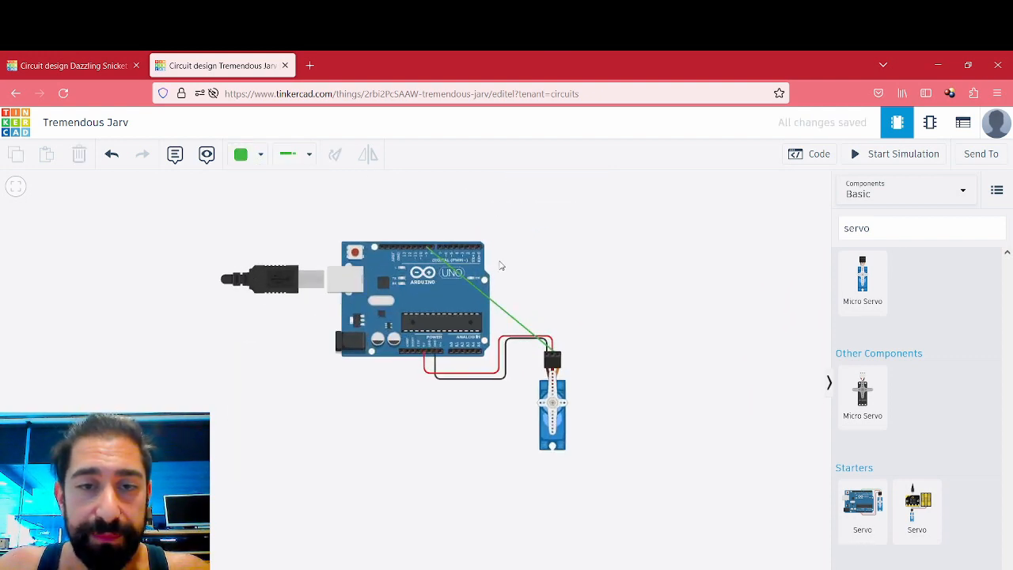
scroll(500, 266, up, 2)
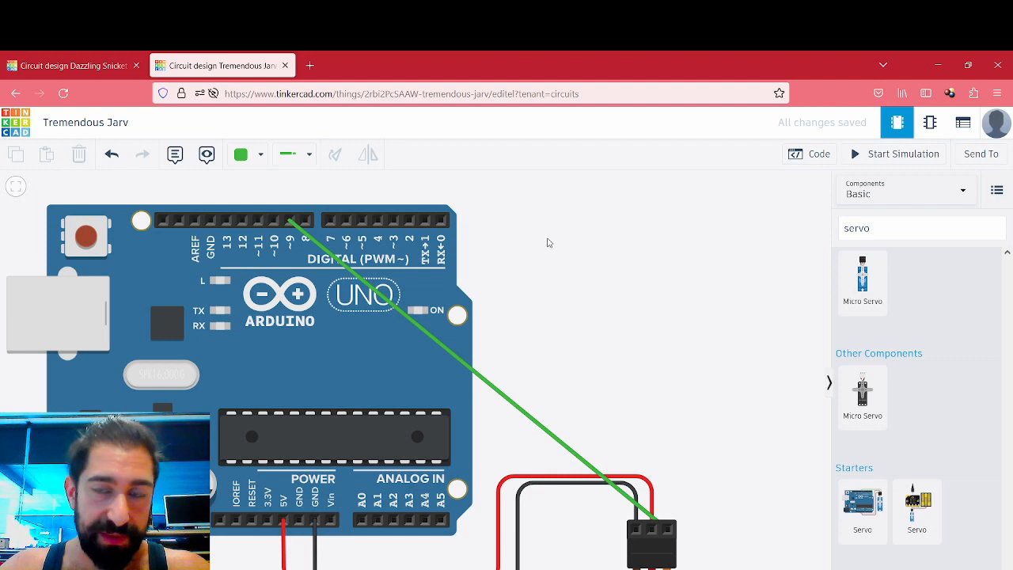
- Open the code editor in Blocks + Text mode and add a rotate servo block inside the on start block
click(819, 156)
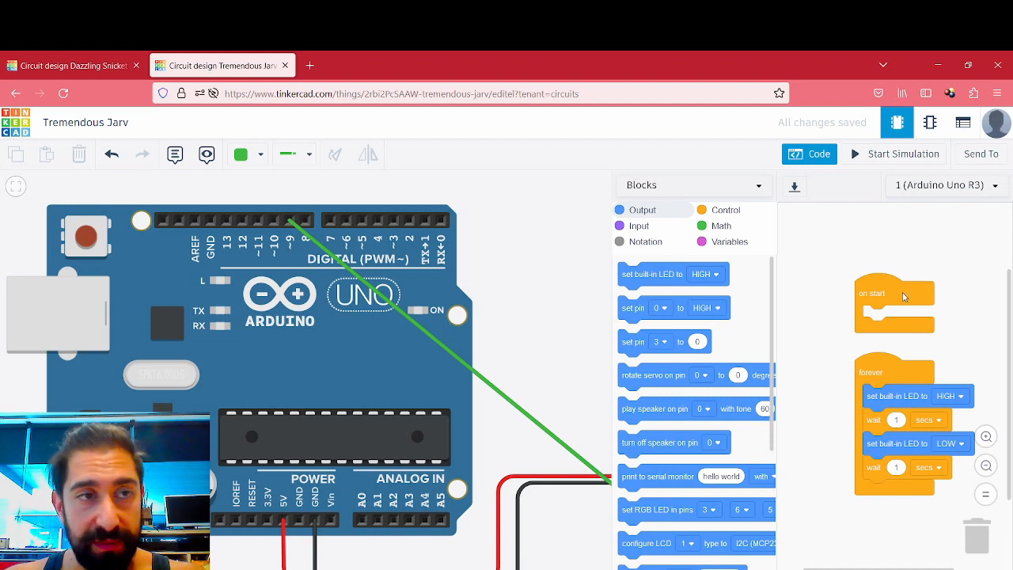
click(755, 184)
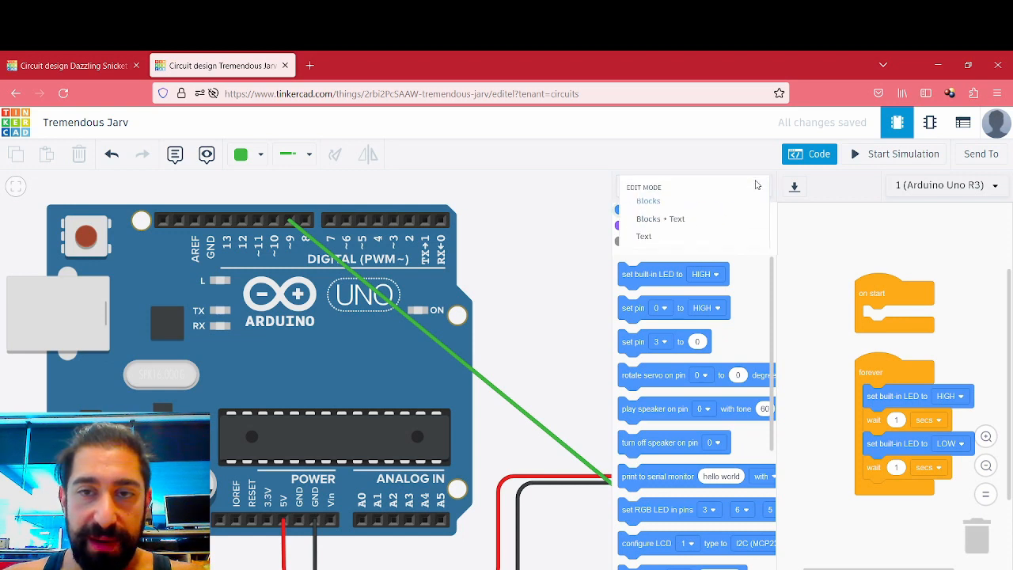
click(649, 221)
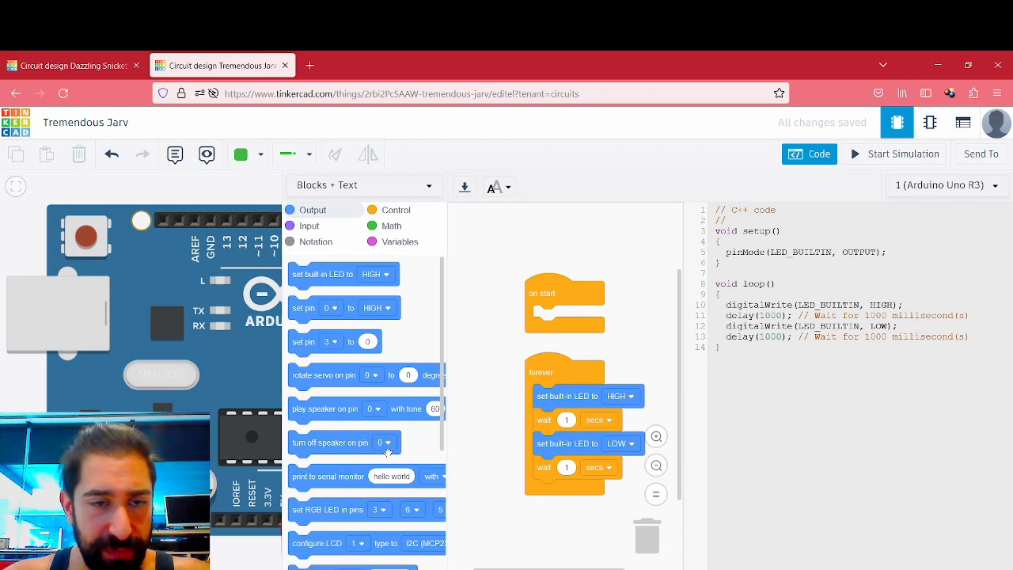
drag(333, 374, 579, 316)
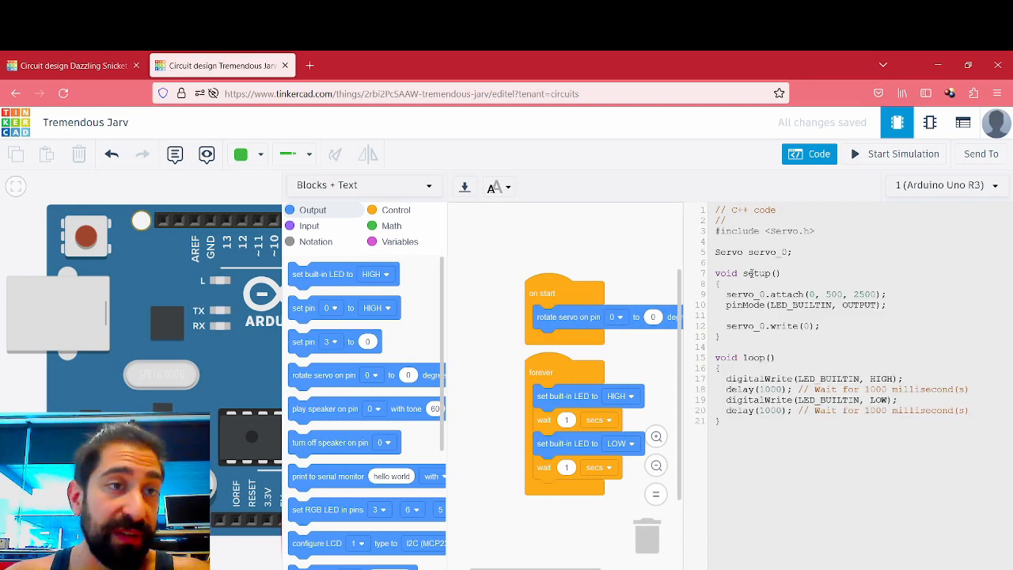
- Change the code edit mode to Text and accept closing the Blocks editor
click(429, 190)
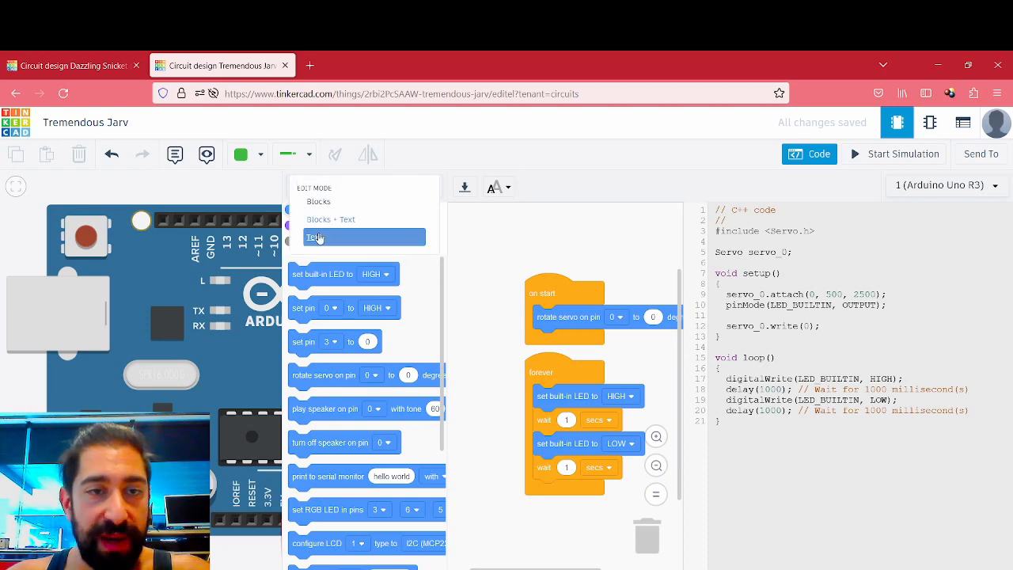
click(315, 237)
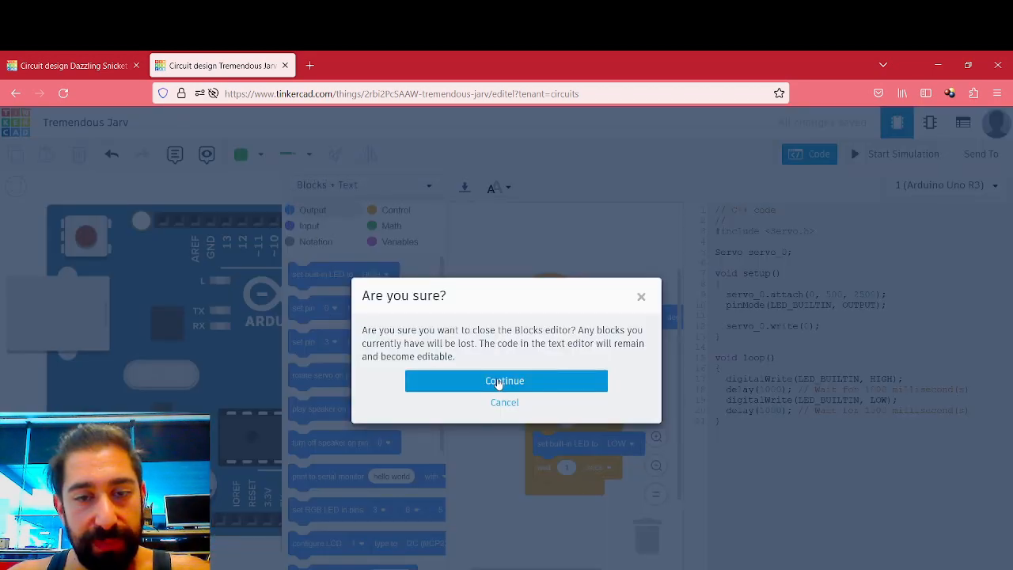
click(499, 381)
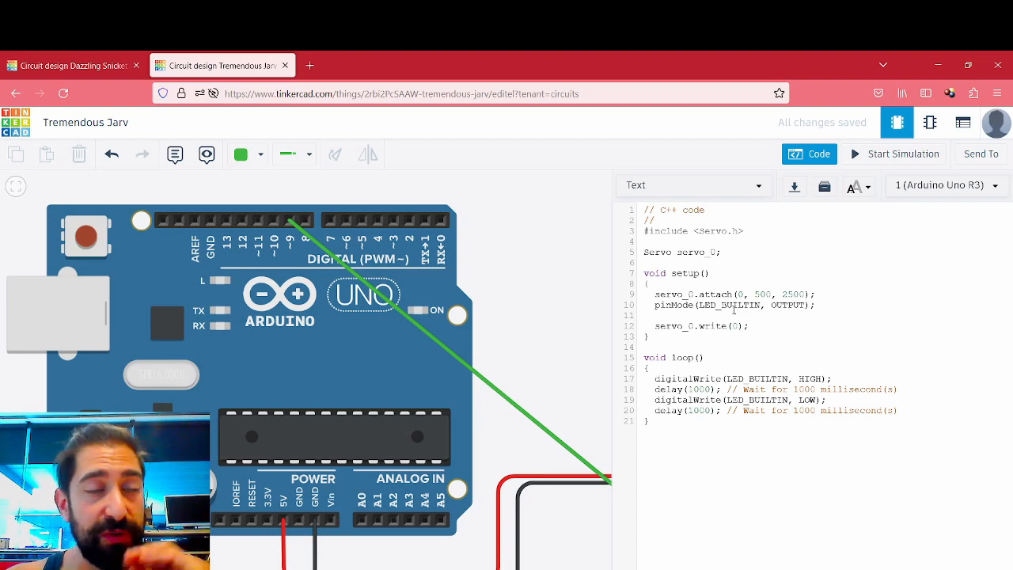
- Switch to the Dazzling Snicket design, open its code, and review the Sweep sketch's header, variables and setup
click(72, 68)
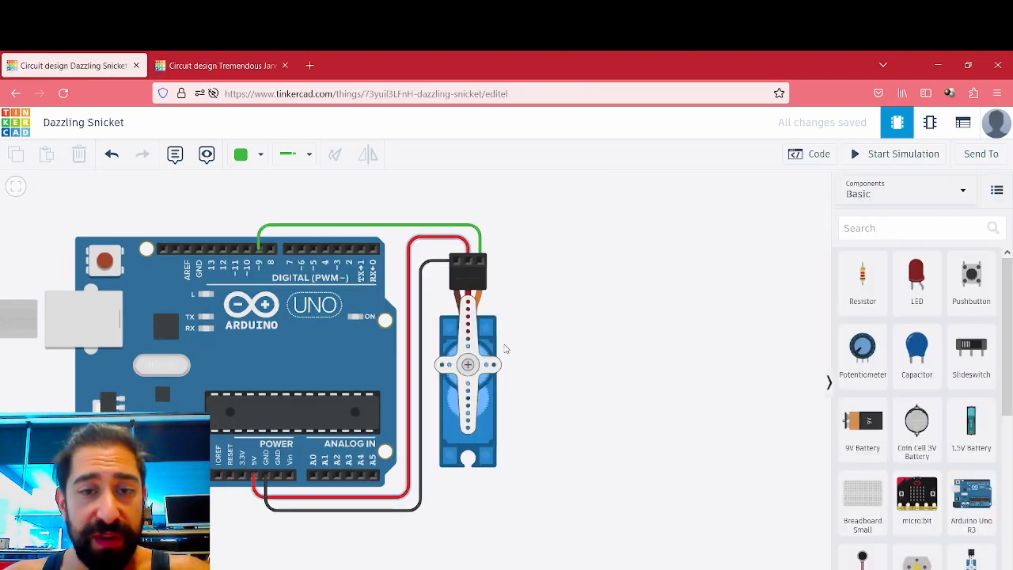
click(811, 154)
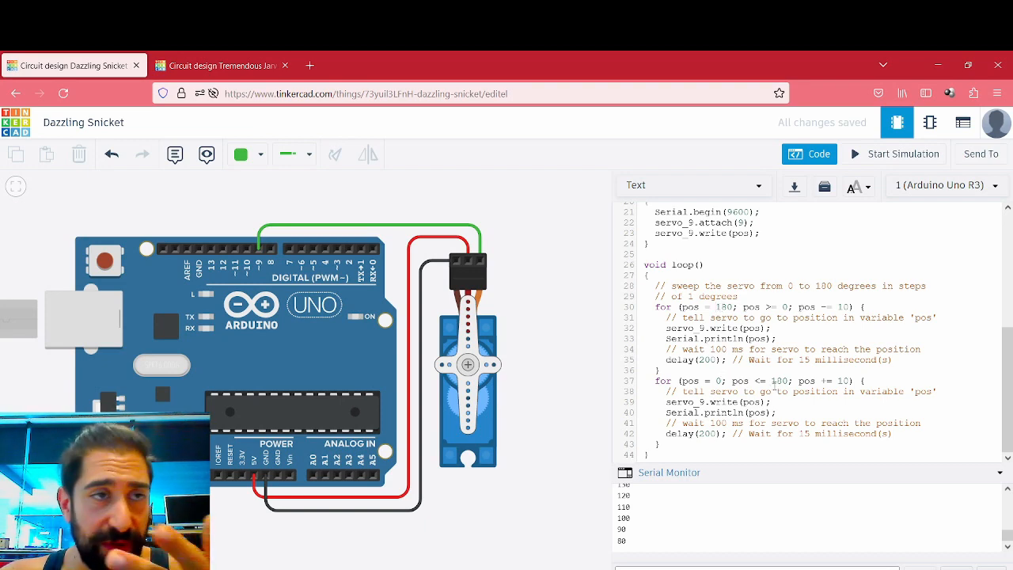
scroll(774, 384, up, 5)
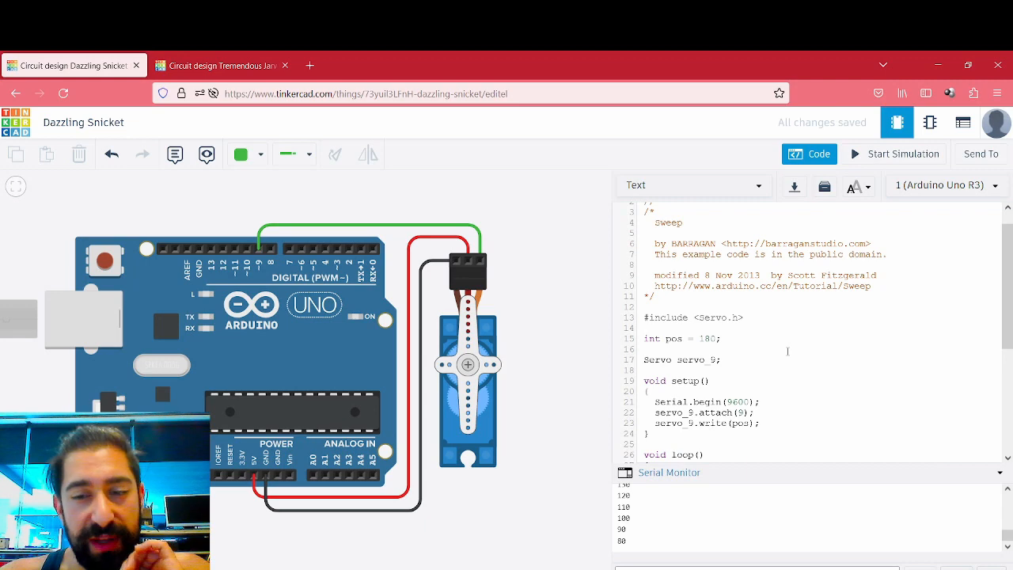
scroll(787, 350, down, 4)
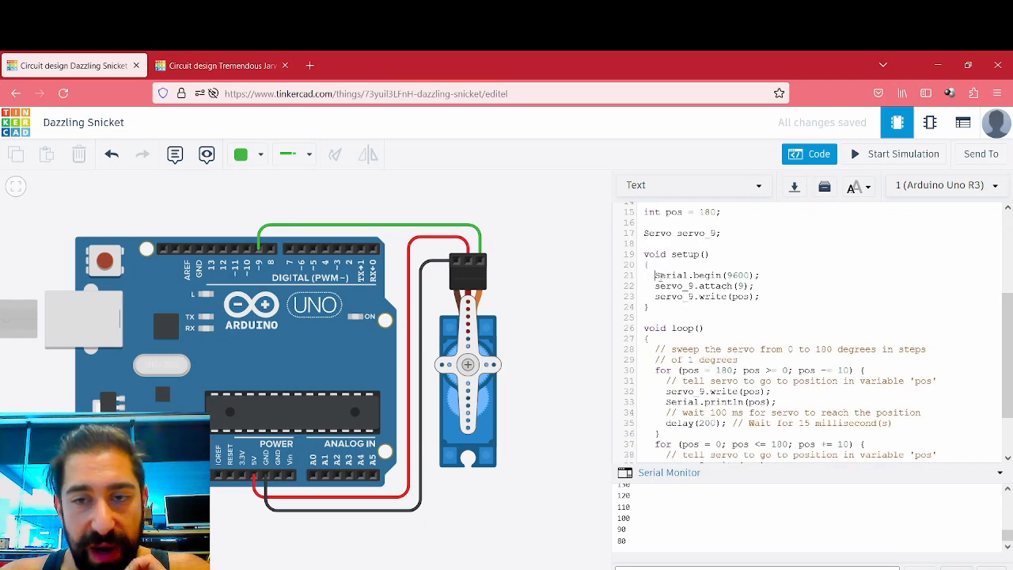
- Examine the Serial.begin(9600) line in setup and the servo_9.write(pos) and Serial.println(pos) lines in the loop, highlighting them
drag(654, 275, 761, 278)
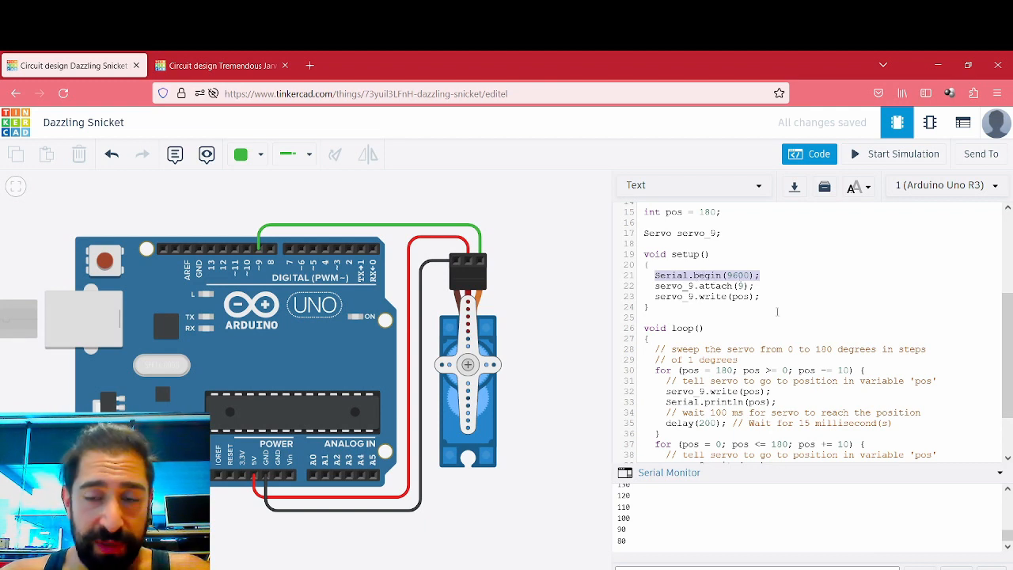
scroll(777, 311, down, 2)
click(670, 338)
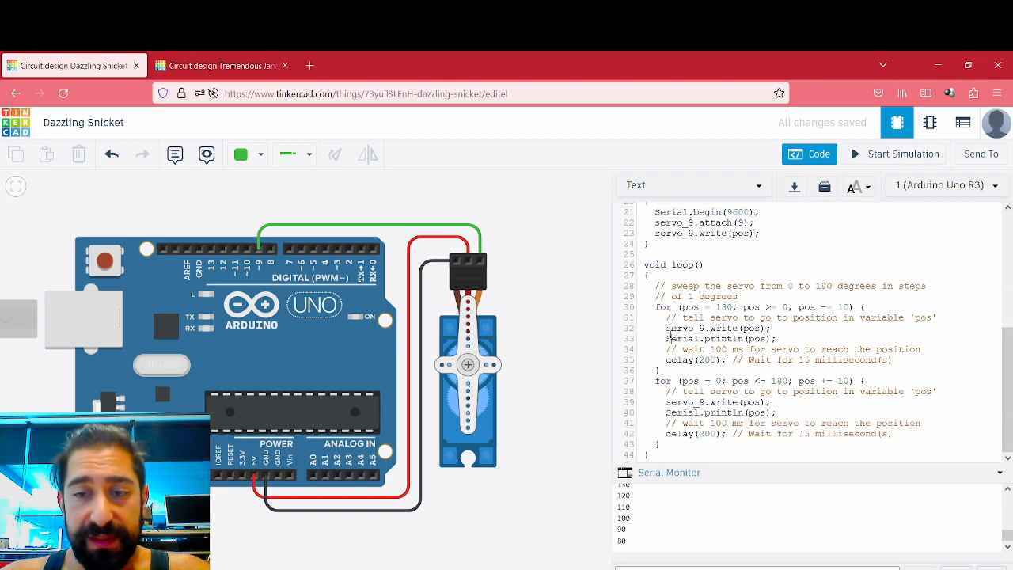
drag(669, 337, 771, 342)
drag(668, 413, 762, 413)
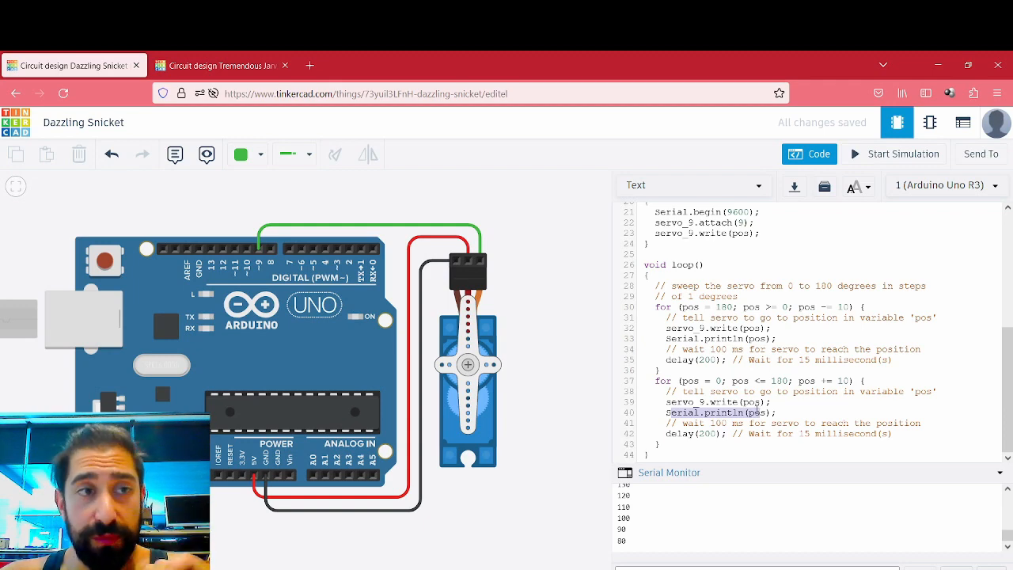
scroll(741, 361, up, 2)
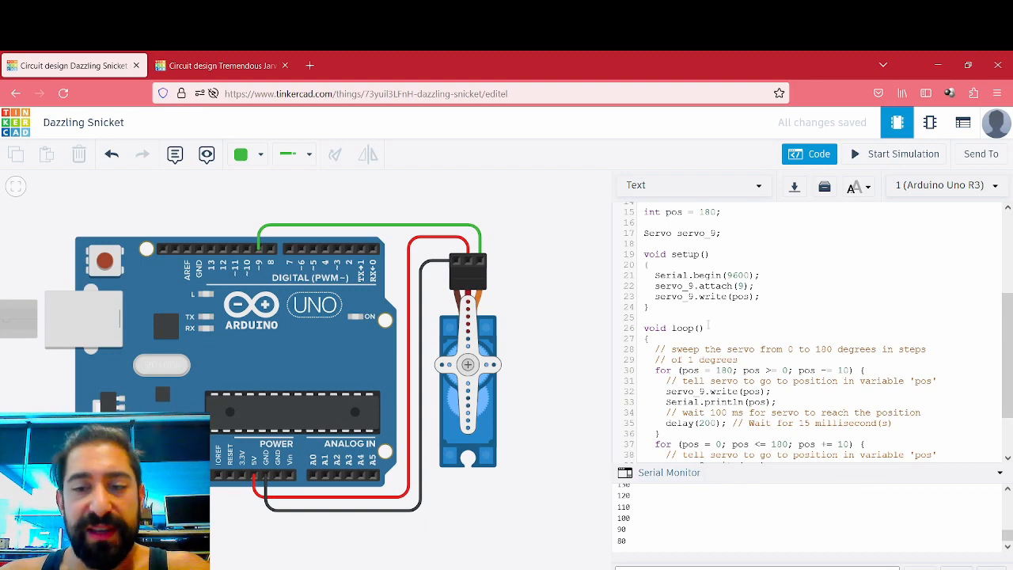
scroll(708, 324, down, 2)
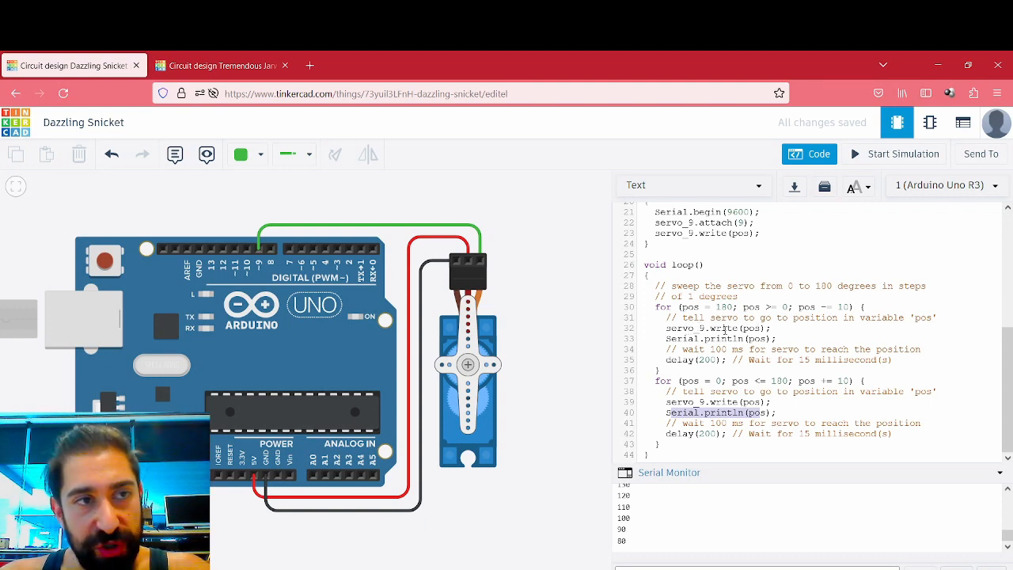
drag(667, 328, 770, 327)
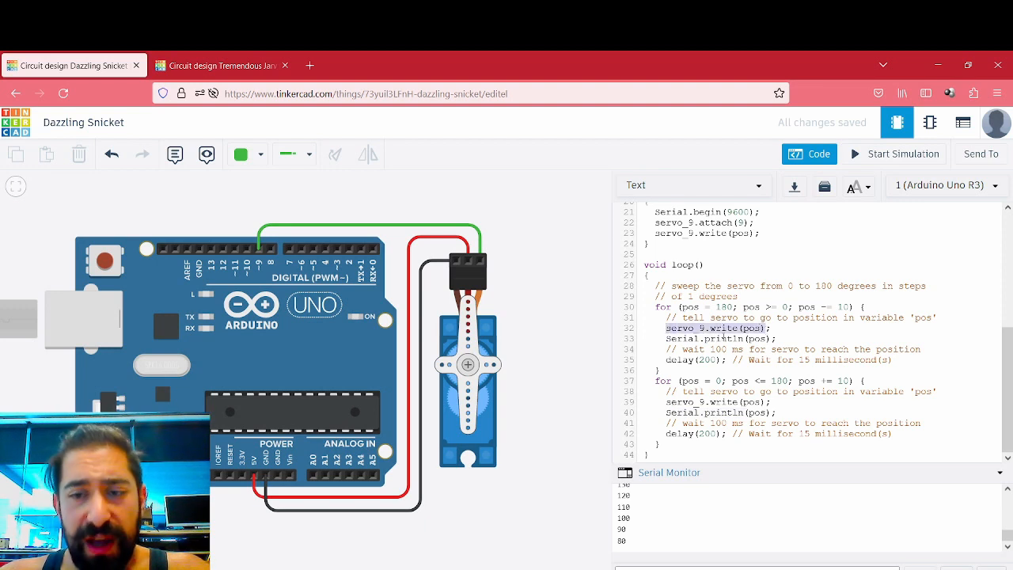
drag(666, 339, 770, 339)
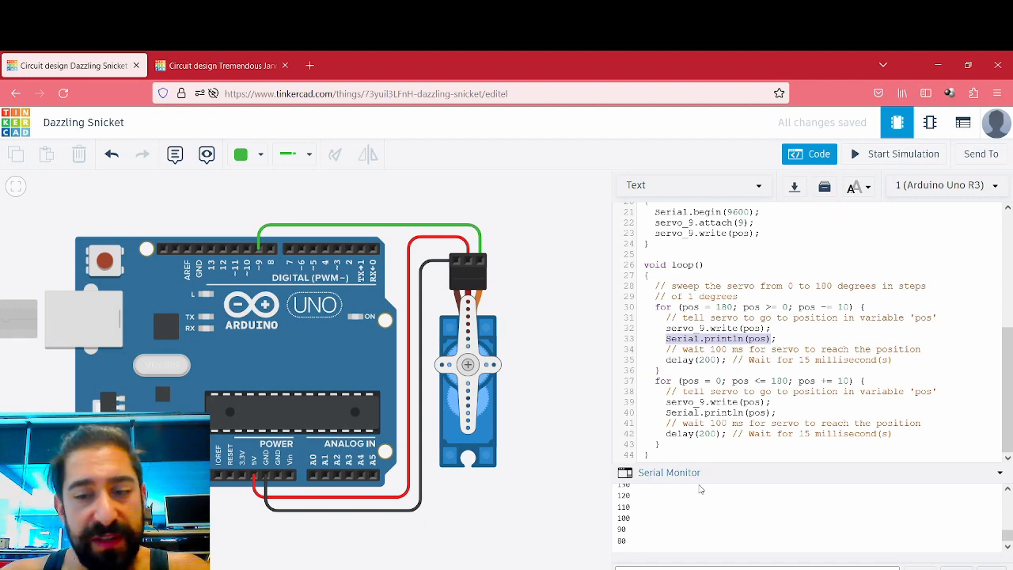
- Run the simulation to observe the servo sweep and the Serial Monitor output, and stop it
click(884, 156)
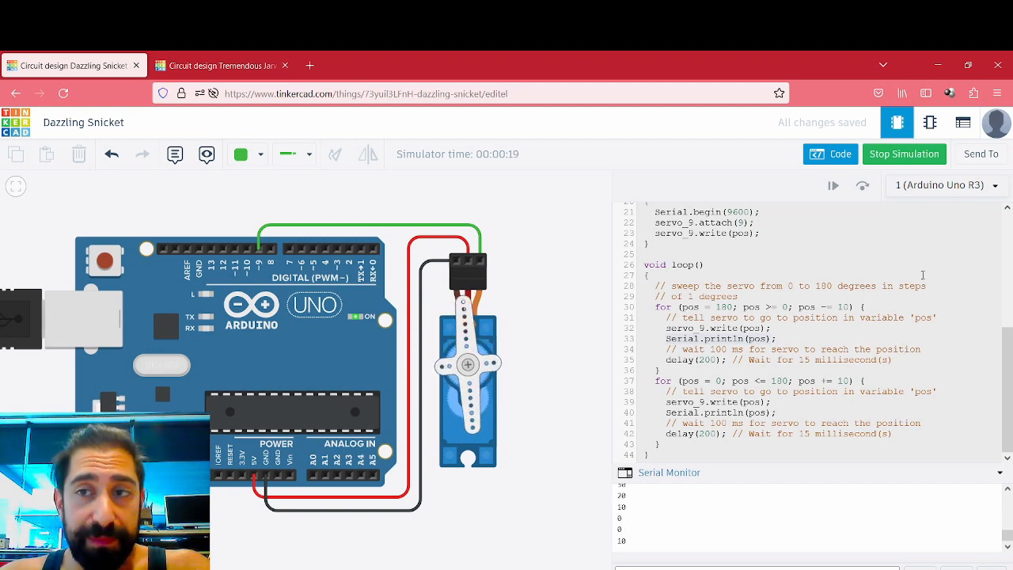
click(906, 157)
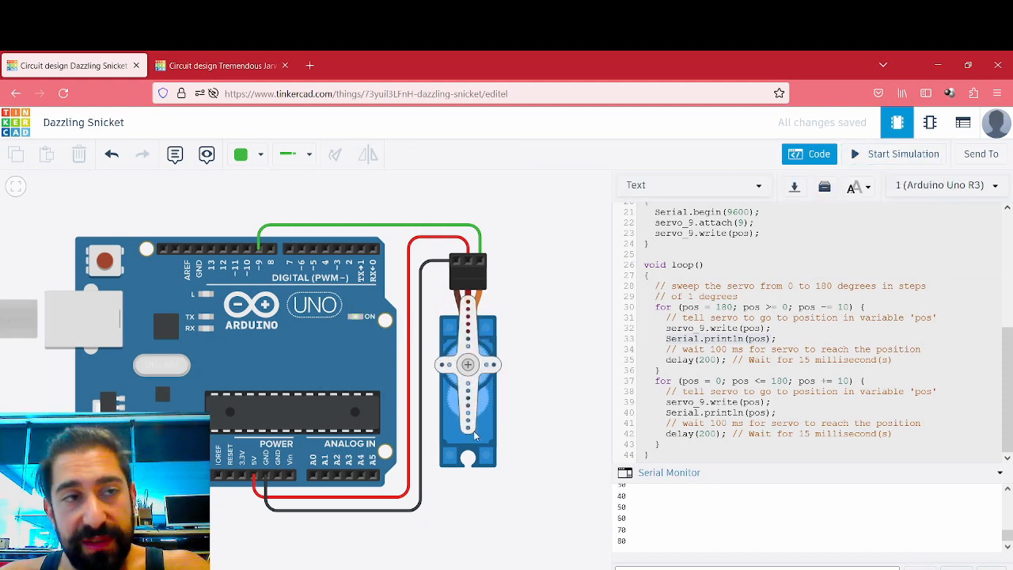